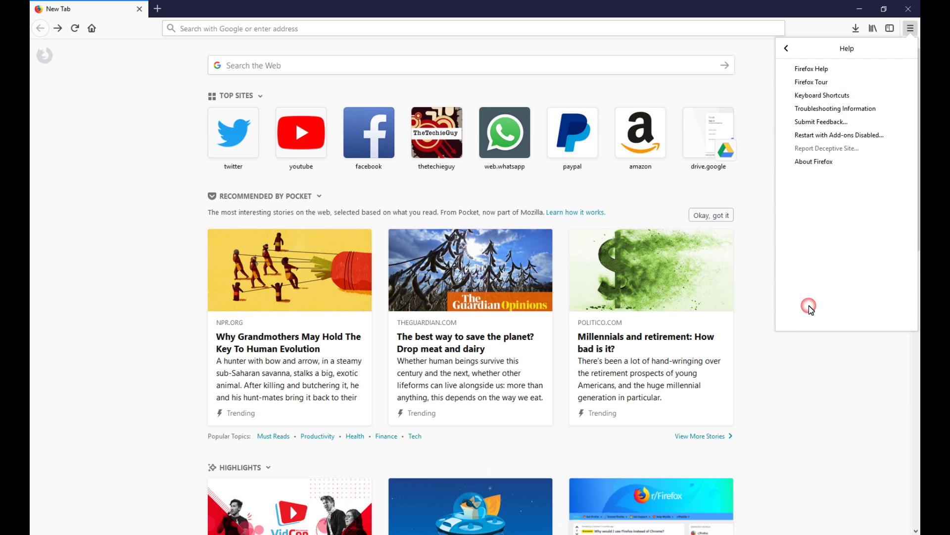
- View Firefox's version details (60.0.2, up to date) and close the About window
{"action": "left_click", "coordinate": [822, 162]}
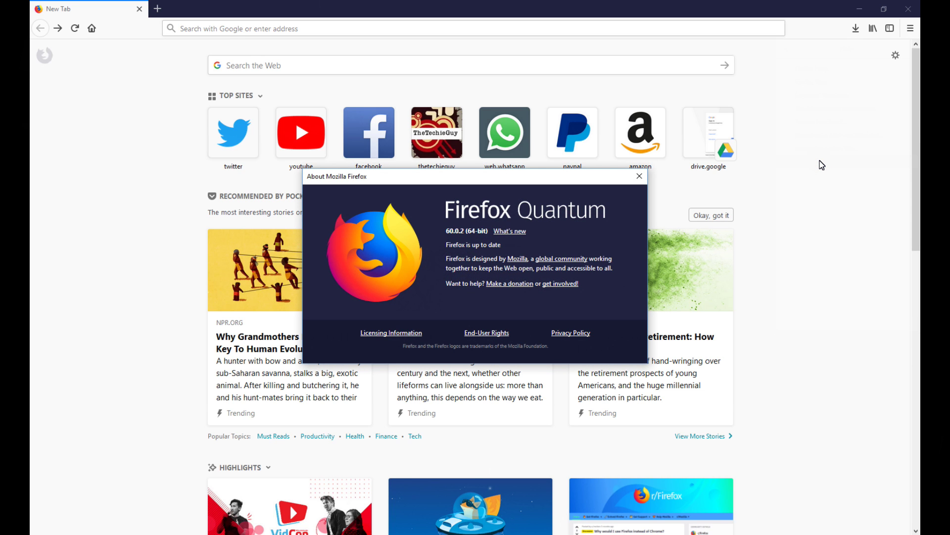
{"action": "left_click", "coordinate": [640, 175]}
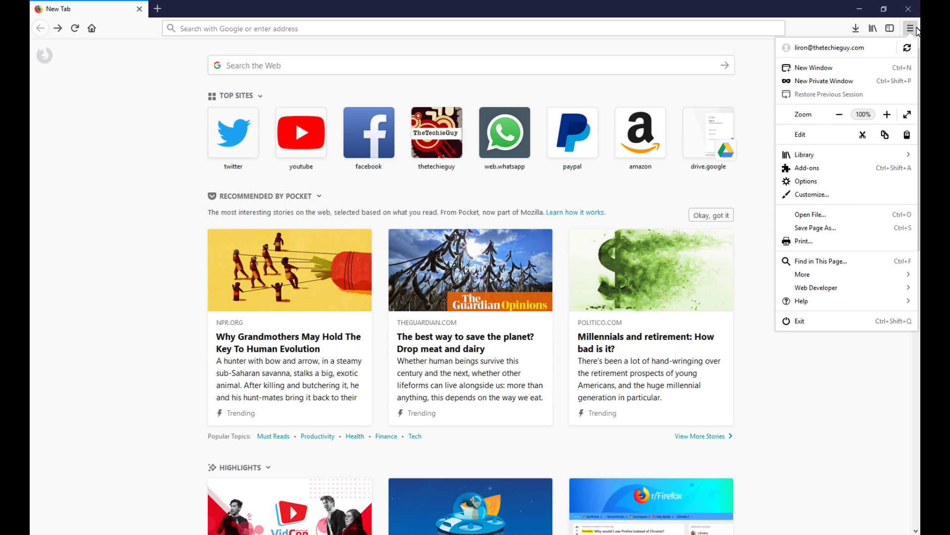
- Add New Private Window, Zoom Controls (100%) and Find to the toolbar and finish customizing
{"action": "left_click", "coordinate": [830, 198]}
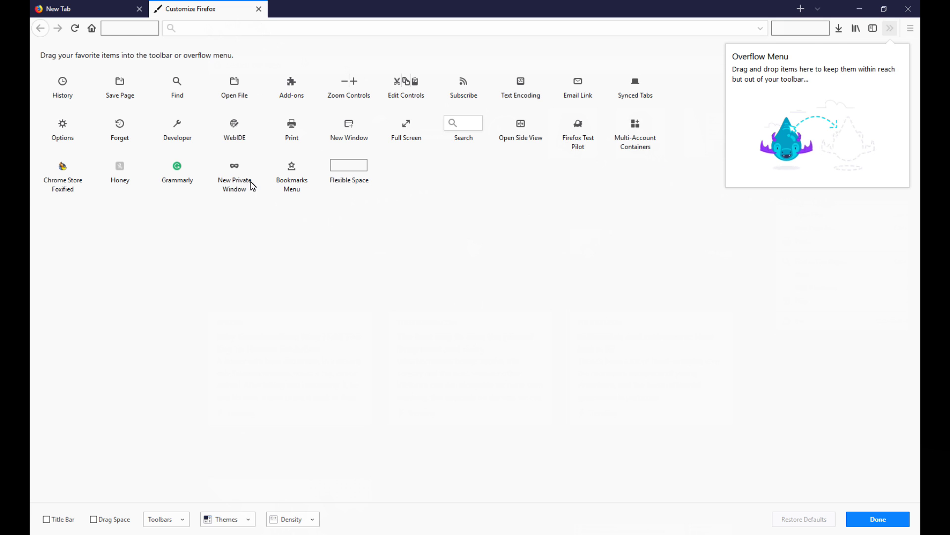
{"action": "left_click_drag", "start_coordinate": [237, 180], "coordinate": [842, 33]}
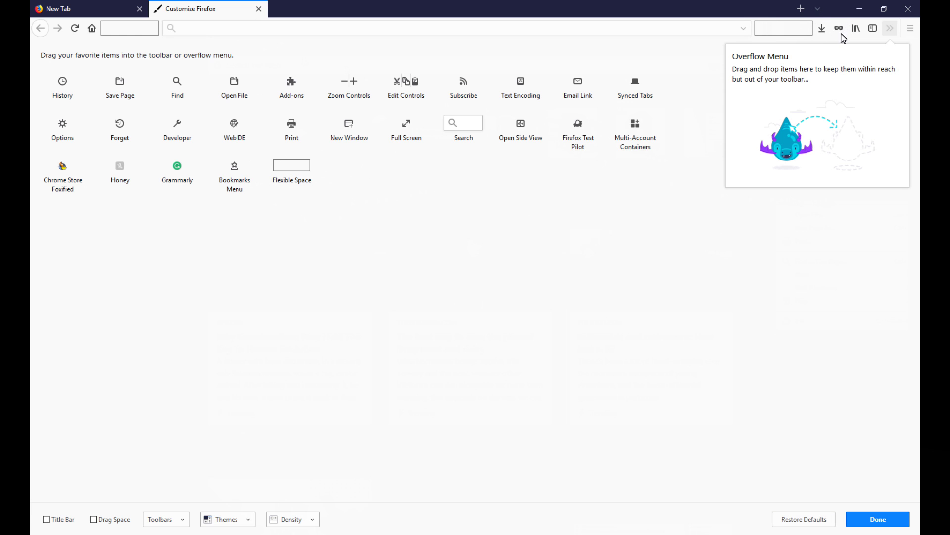
{"action": "left_click_drag", "start_coordinate": [352, 93], "coordinate": [811, 31]}
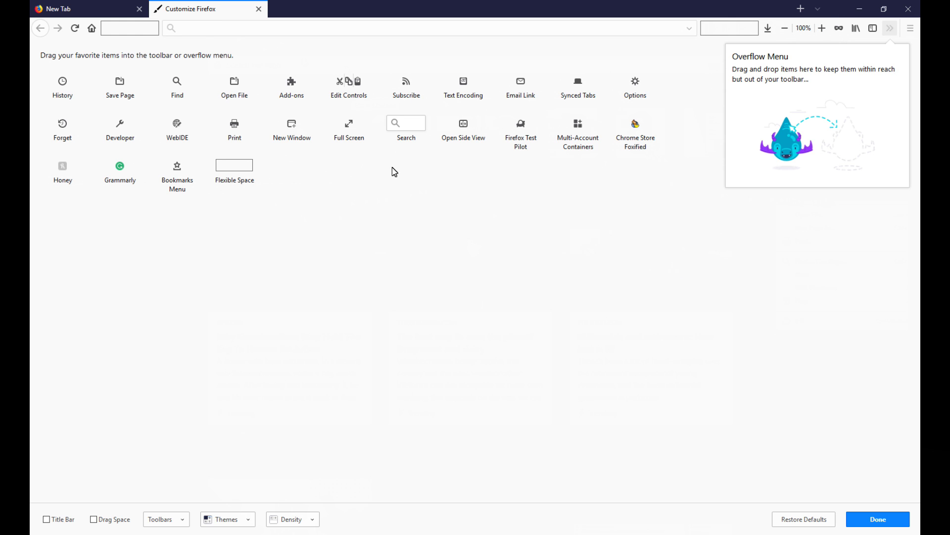
{"action": "left_click_drag", "start_coordinate": [182, 95], "coordinate": [770, 36]}
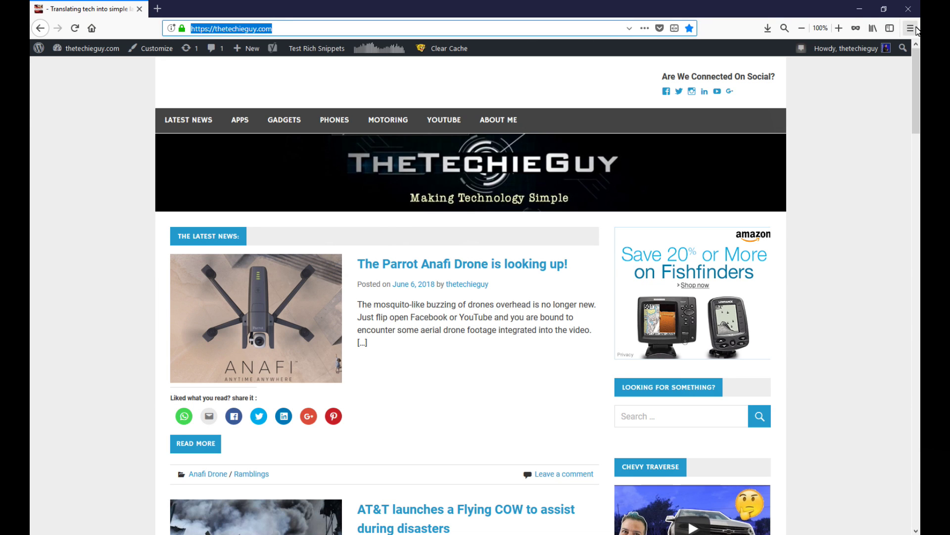
{"action": "left_click", "coordinate": [910, 29]}
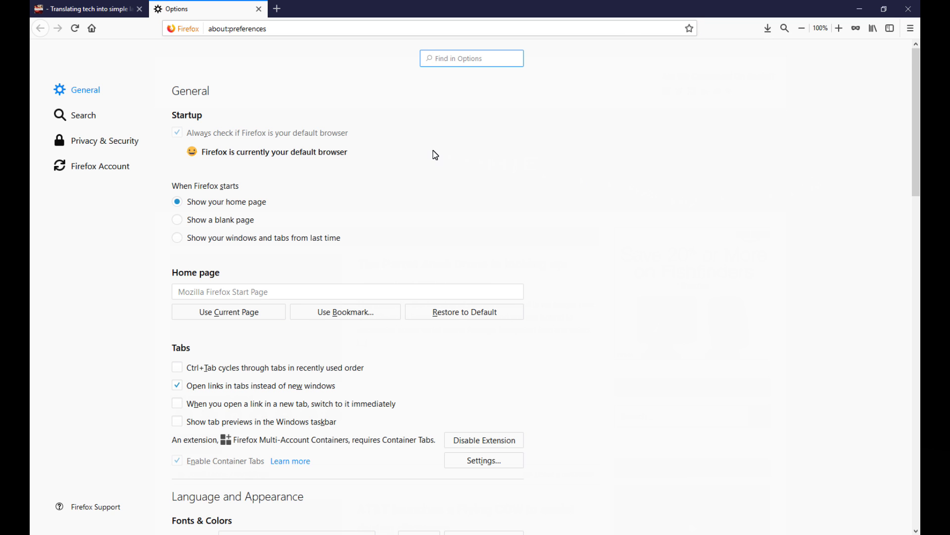
{"action": "left_click", "coordinate": [87, 118]}
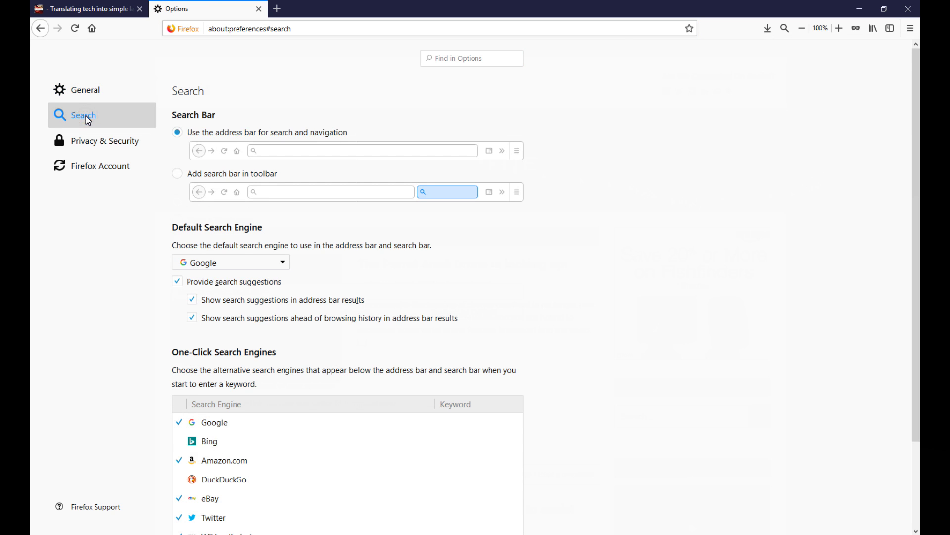
{"action": "left_click", "coordinate": [241, 138]}
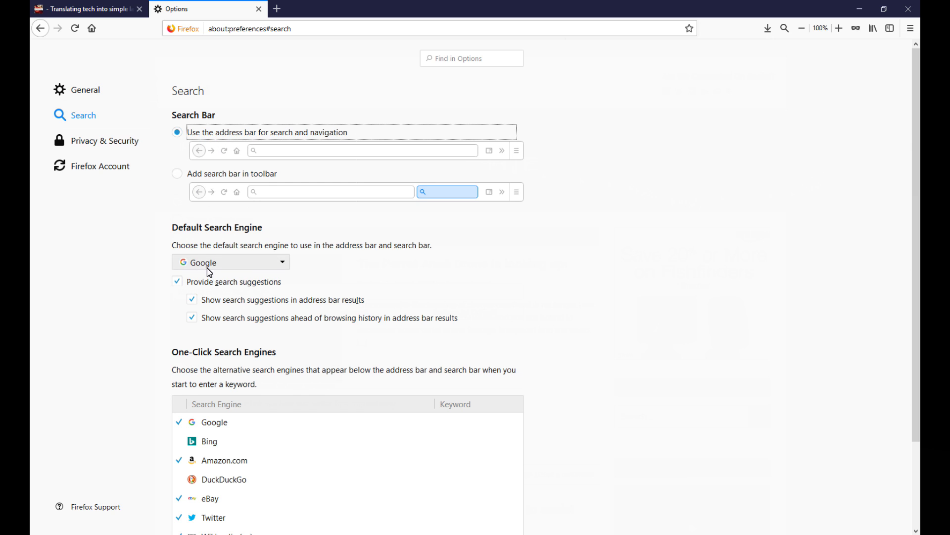
{"action": "left_click", "coordinate": [263, 254]}
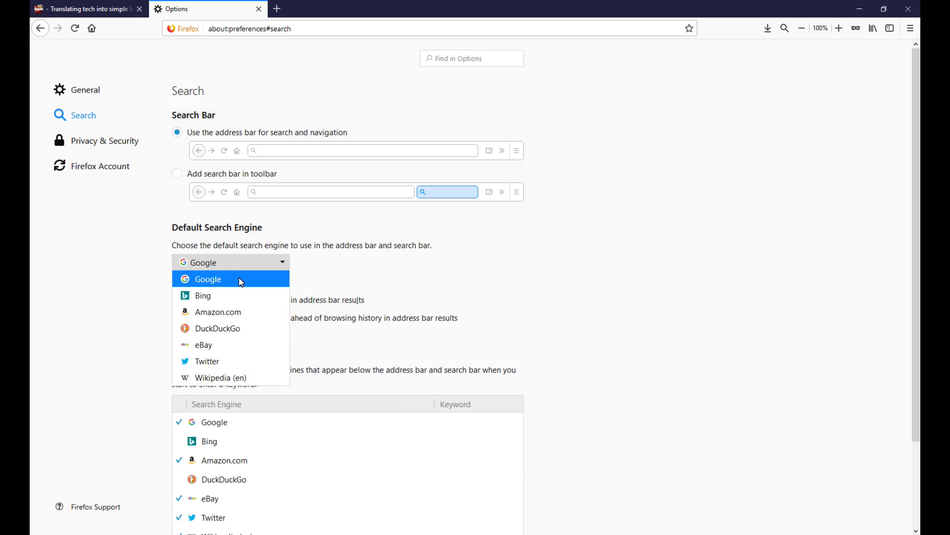
{"action": "left_click", "coordinate": [281, 265]}
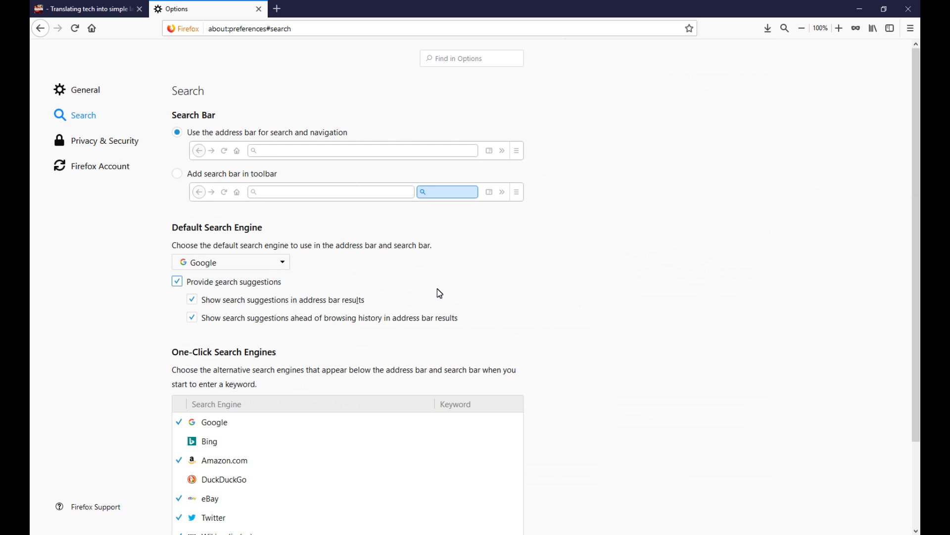
{"action": "key", "text": "Tab"}
{"action": "scroll", "coordinate": [400, 301], "scroll_direction": "down", "scroll_amount": 3}
{"action": "left_click", "coordinate": [183, 383]}
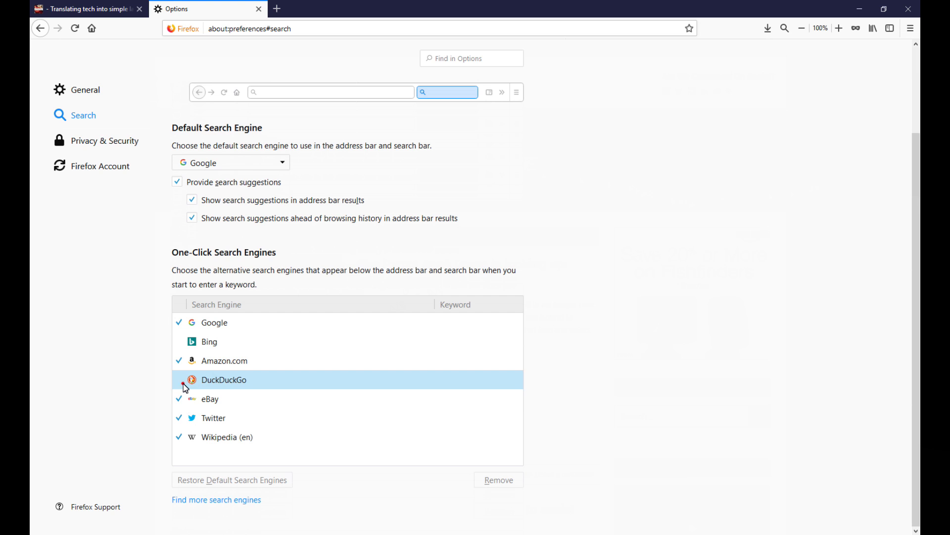
{"action": "left_click", "coordinate": [182, 342]}
{"action": "left_click", "coordinate": [320, 328]}
{"action": "left_click", "coordinate": [436, 399]}
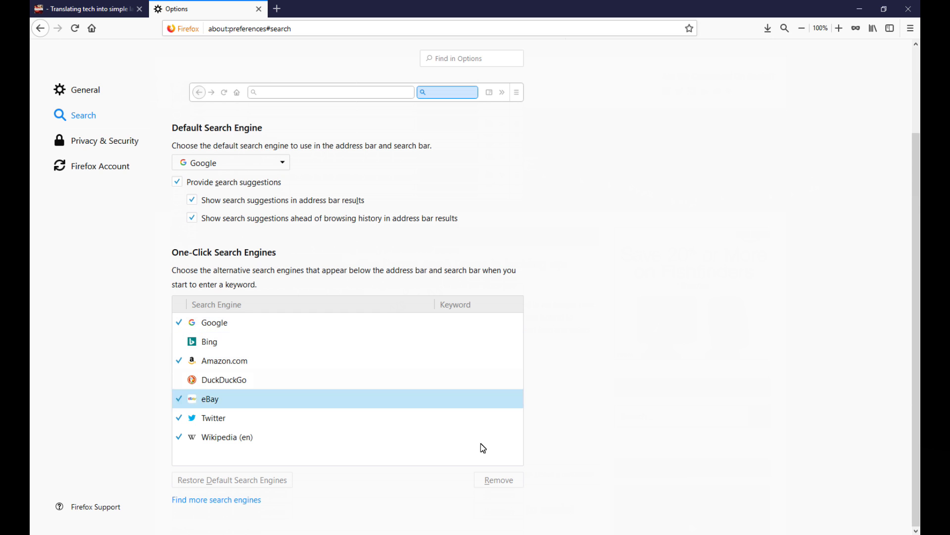
{"action": "left_click", "coordinate": [444, 415]}
{"action": "left_click", "coordinate": [445, 405]}
{"action": "left_click", "coordinate": [263, 10]}
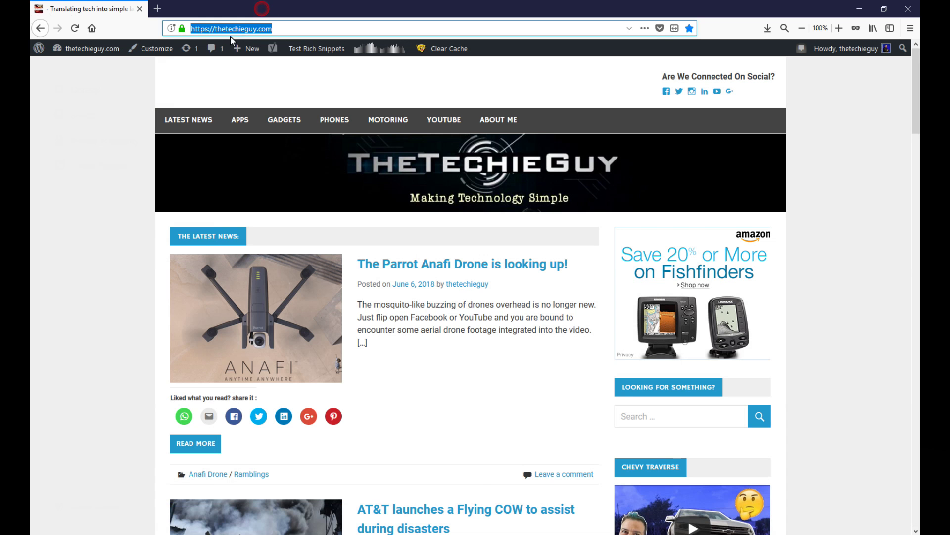
{"action": "key", "text": "ctrl+t"}
{"action": "type", "text": "canon "}
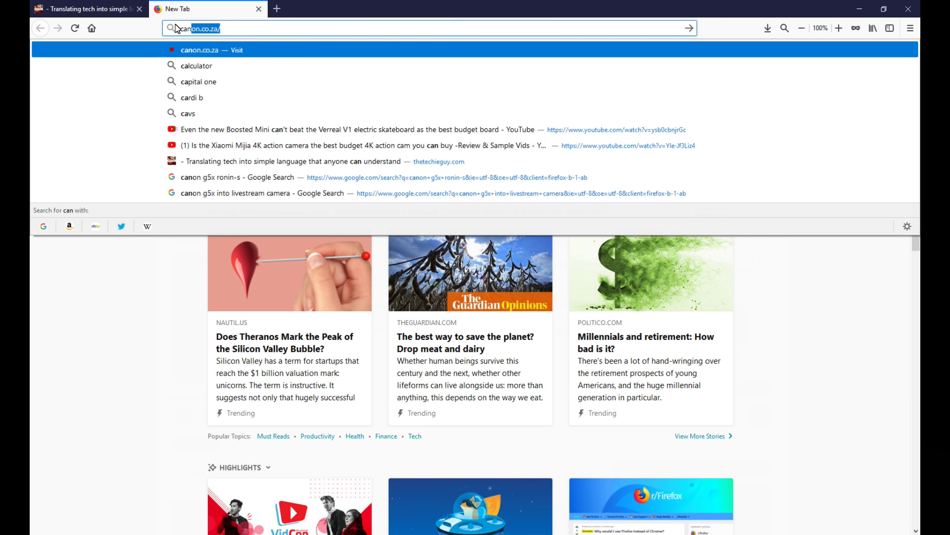
{"action": "type", "text": "g5"}
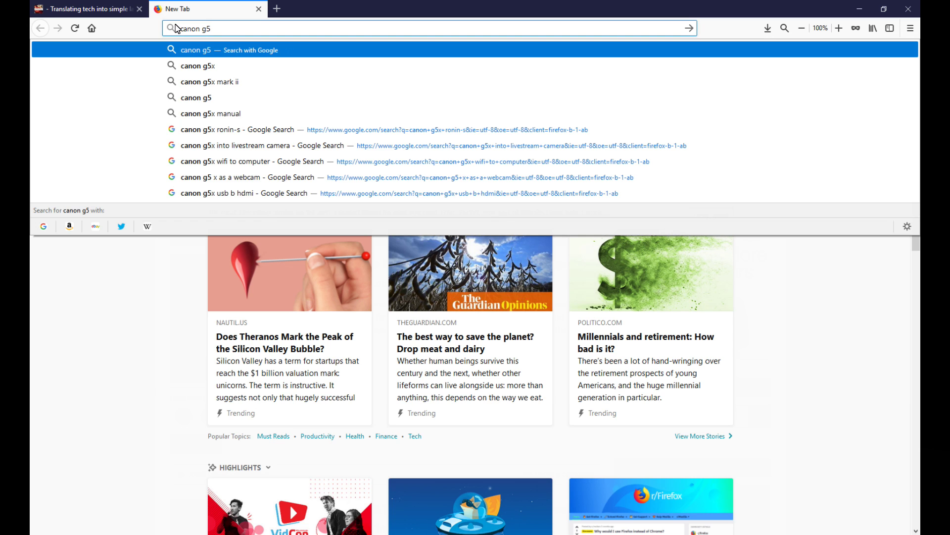
{"action": "type", "text": "x batter"}
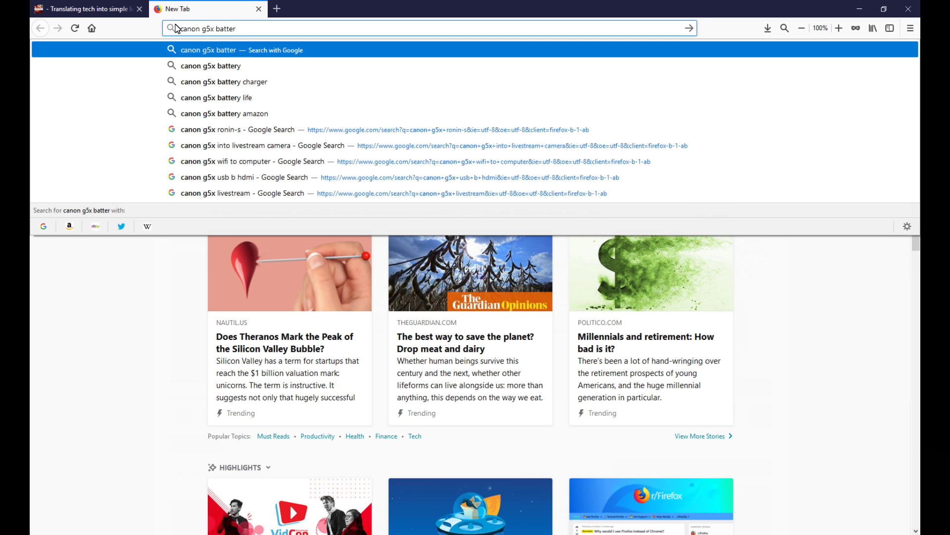
{"action": "type", "text": "y"}
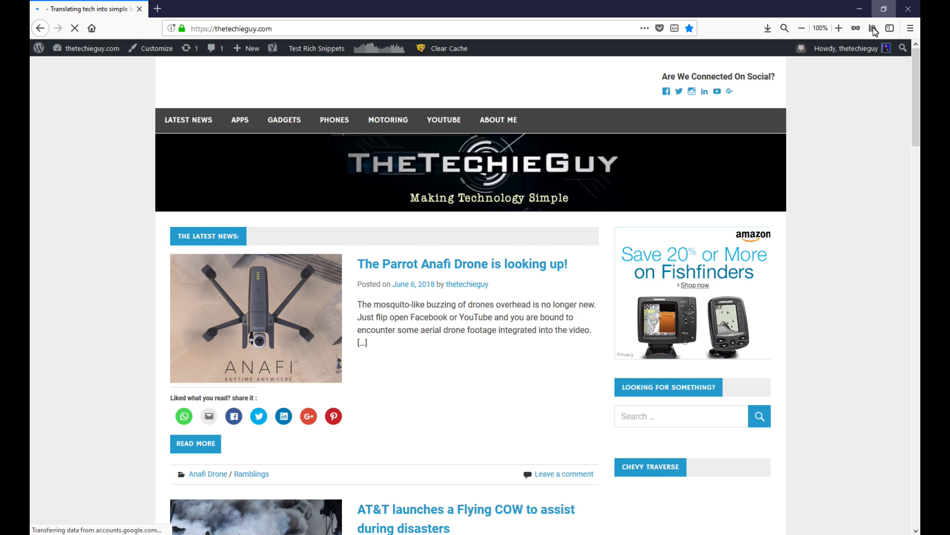
- Send the TheTechieGuy page to the synced phone from the page actions menu
{"action": "left_click", "coordinate": [910, 28]}
{"action": "left_click", "coordinate": [644, 27]}
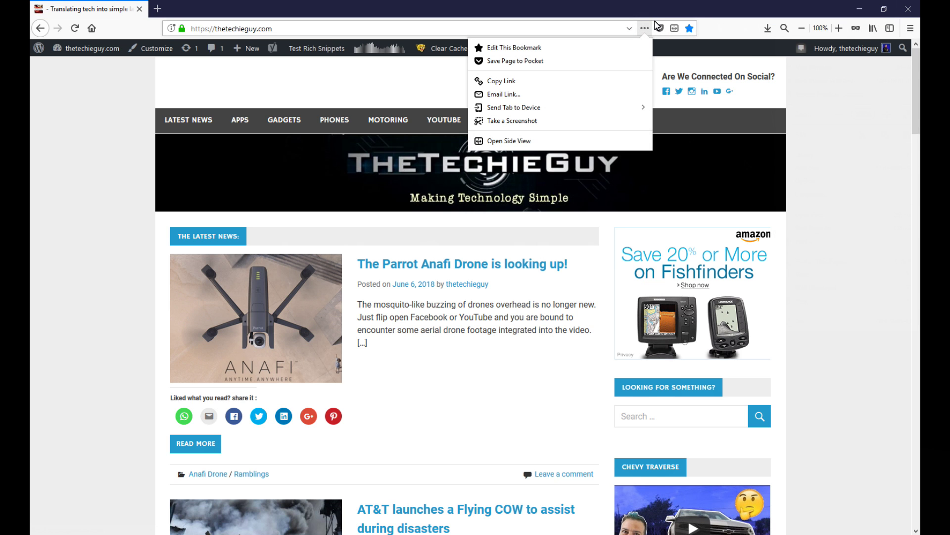
{"action": "left_click", "coordinate": [514, 107]}
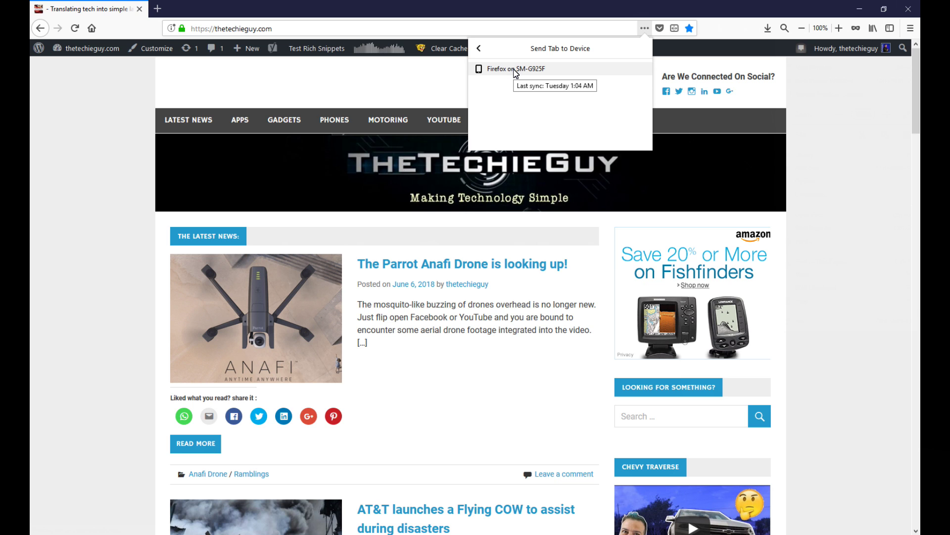
{"action": "left_click", "coordinate": [515, 72]}
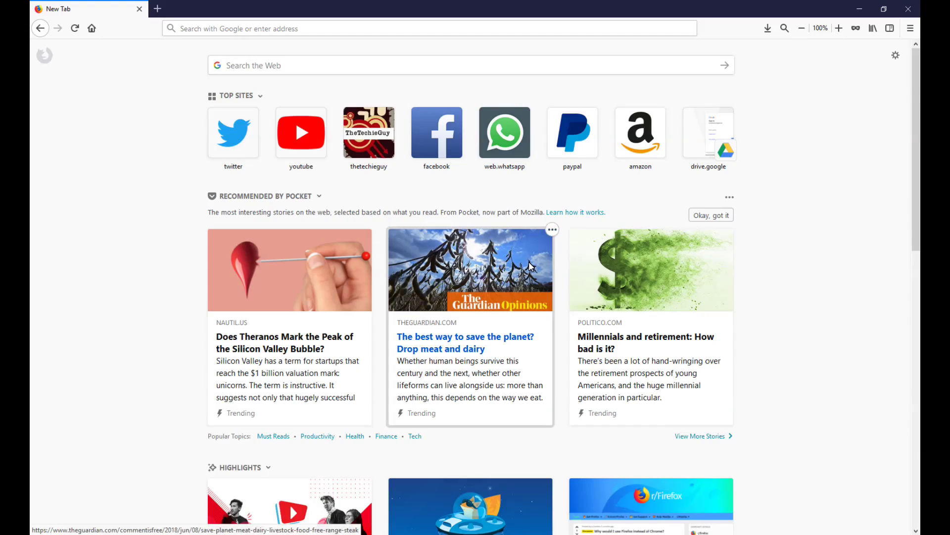
- Search add-ons for 'google transl', open To Google Translate, then select the plant-based diet sentence
{"action": "left_click", "coordinate": [911, 28]}
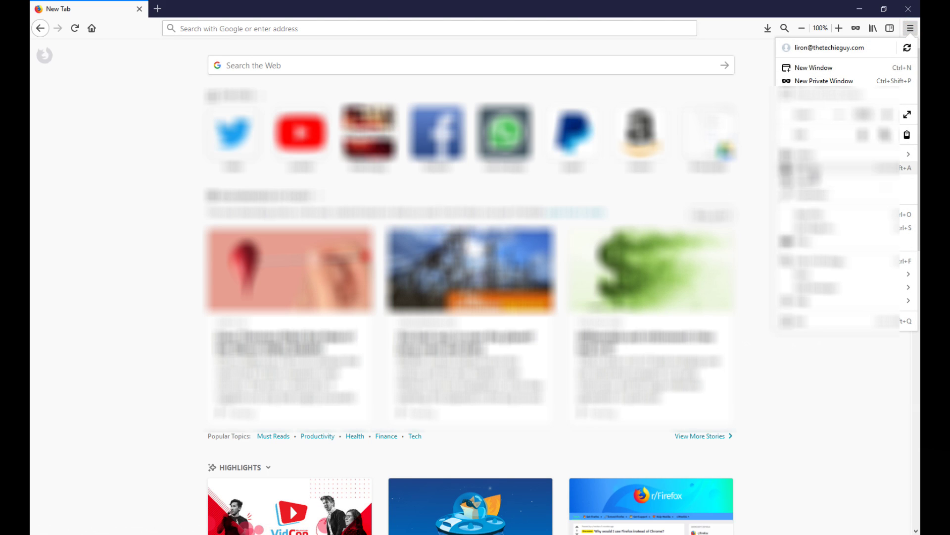
{"action": "left_click", "coordinate": [813, 170]}
{"action": "left_click", "coordinate": [765, 61]}
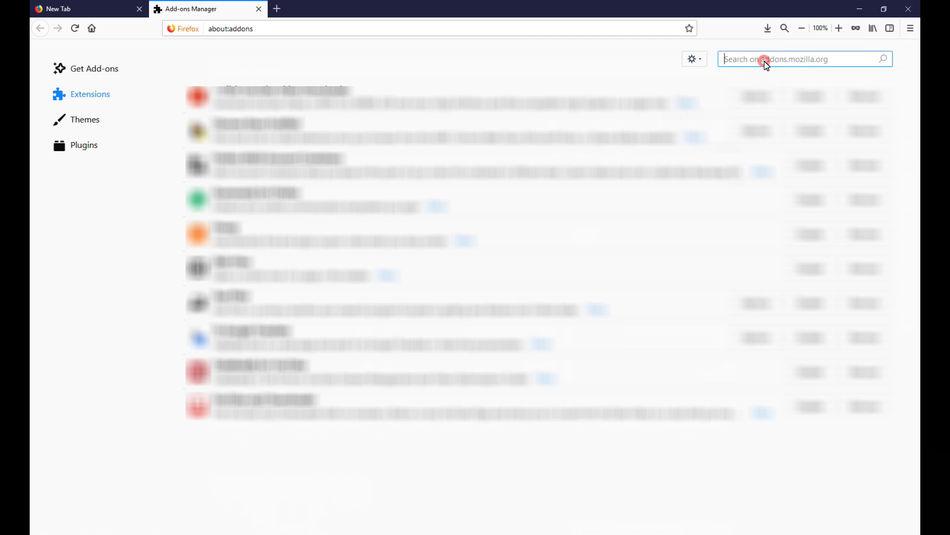
{"action": "type", "text": "google translate"}
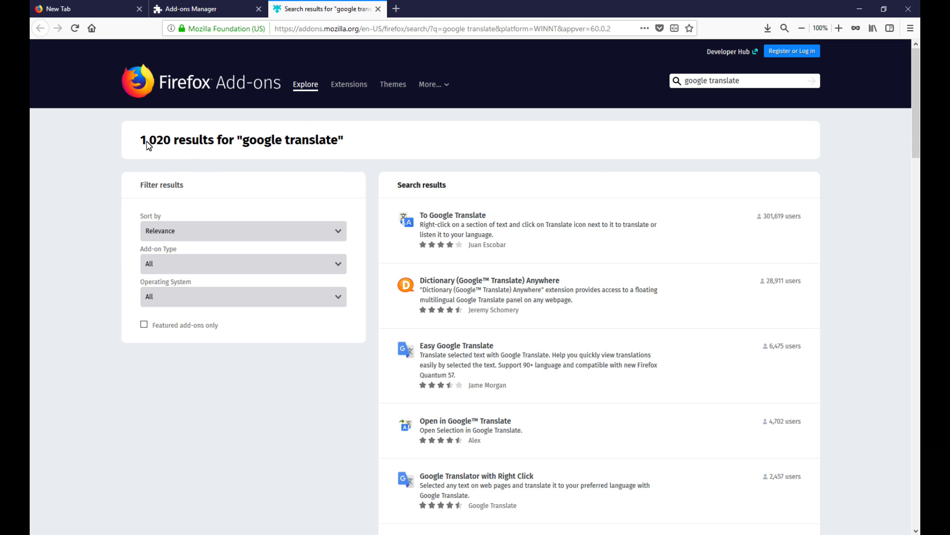
{"action": "left_click", "coordinate": [460, 219]}
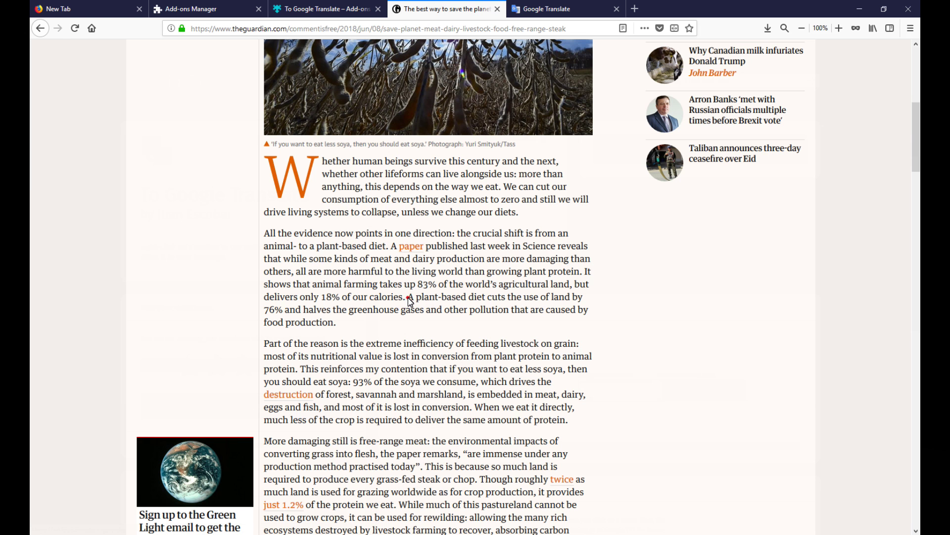
{"action": "left_click_drag", "start_coordinate": [409, 297], "coordinate": [346, 324]}
- Translate the selected plant-based diet sentence into Spanish with To Google Translate
{"action": "right_click", "coordinate": [423, 296]}
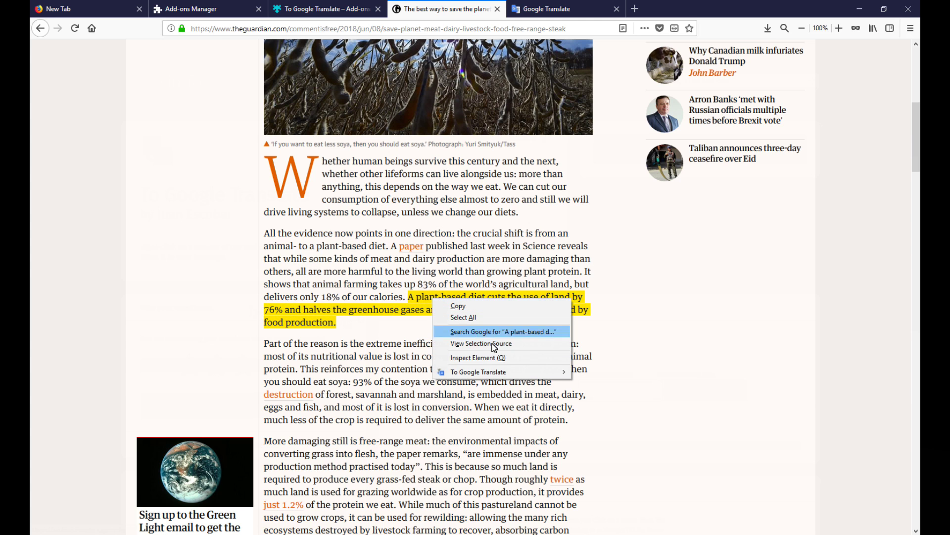
{"action": "mouse_move", "coordinate": [565, 377]}
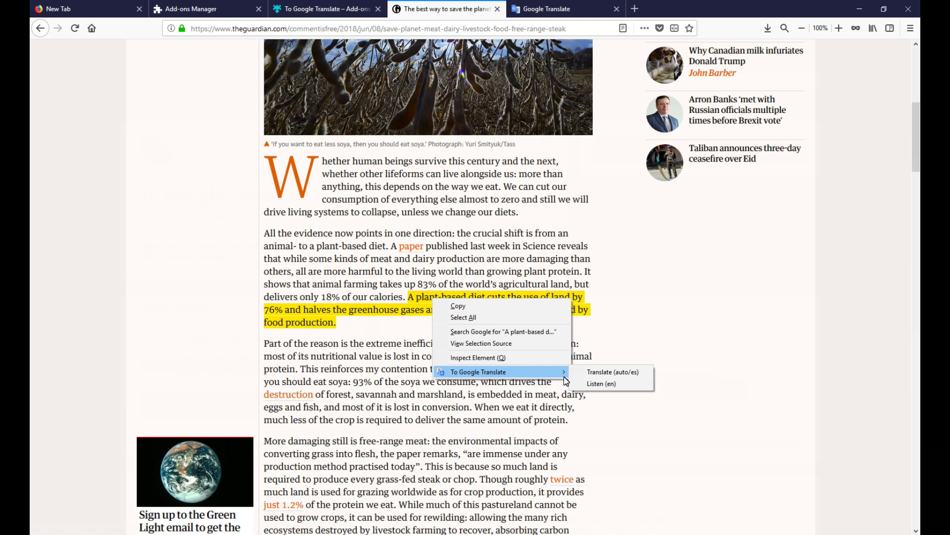
{"action": "left_click", "coordinate": [612, 372]}
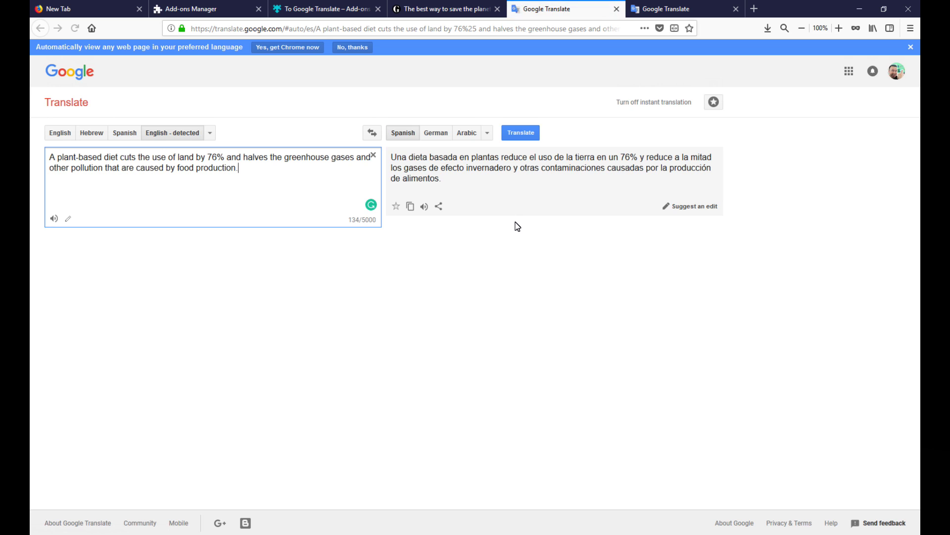
- Check the add-on's target language is es, then open the Firefox Multi-Account Containers page
{"action": "key", "text": "ctrl+2"}
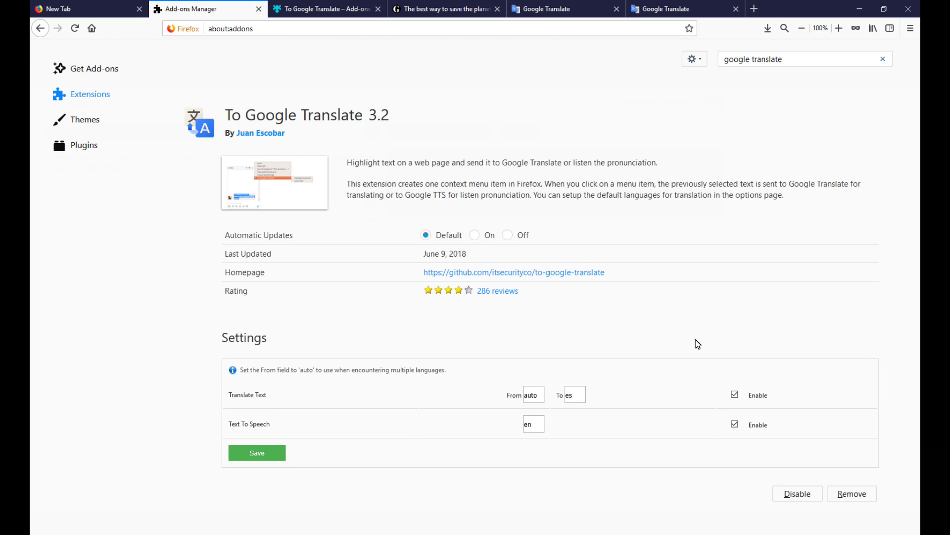
{"action": "double_click", "coordinate": [569, 396]}
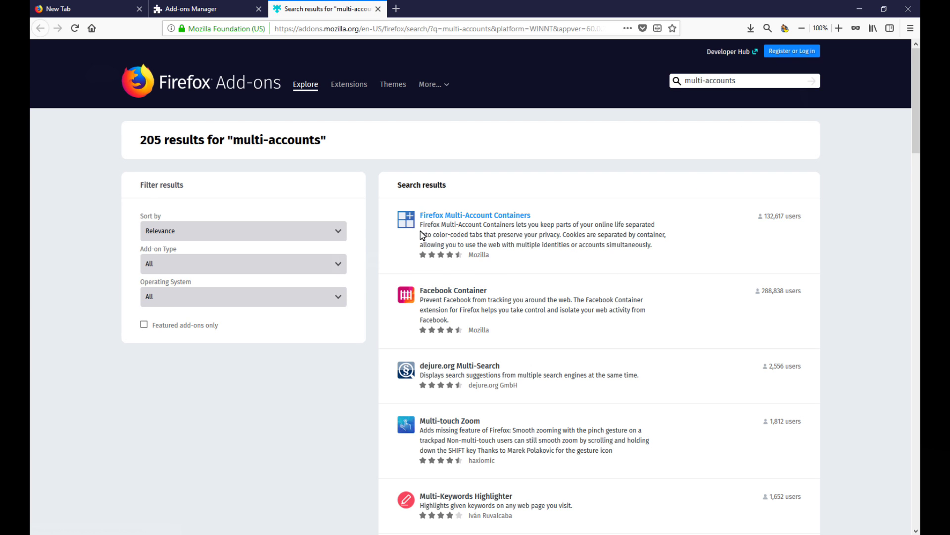
{"action": "left_click", "coordinate": [473, 215]}
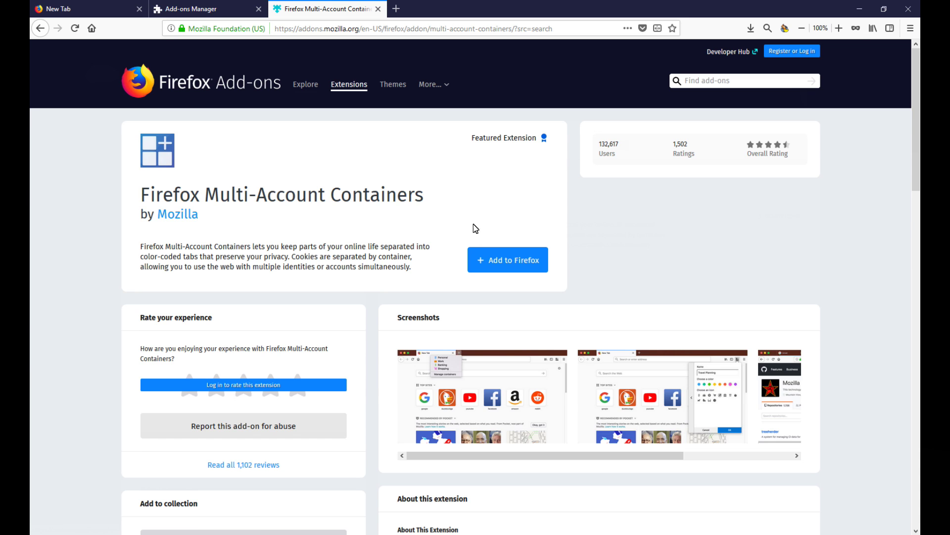
- Install Firefox Multi-Account Containers
{"action": "left_click", "coordinate": [512, 260]}
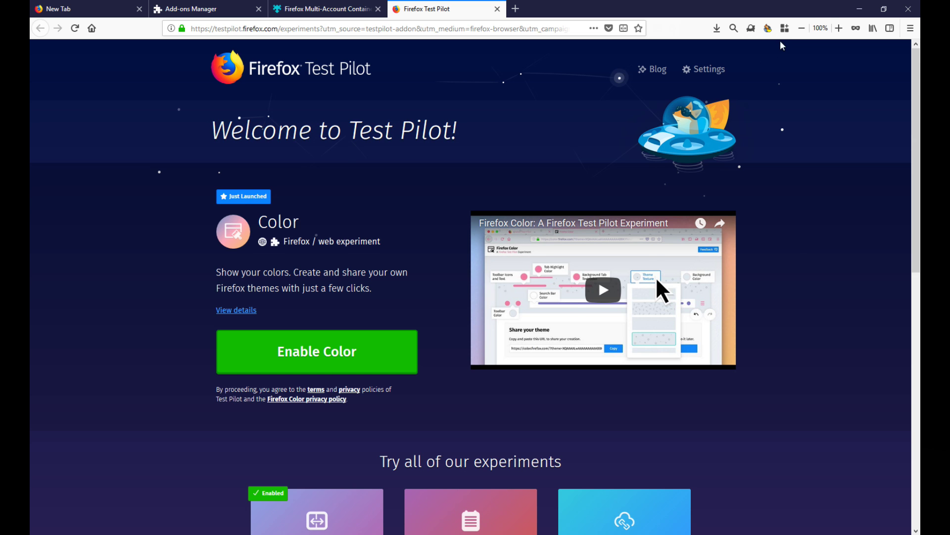
- Close all tabs except the new tab and show the Personal, Work, Banking, Shopping containers
{"action": "left_click", "coordinate": [786, 27]}
{"action": "left_click", "coordinate": [786, 28]}
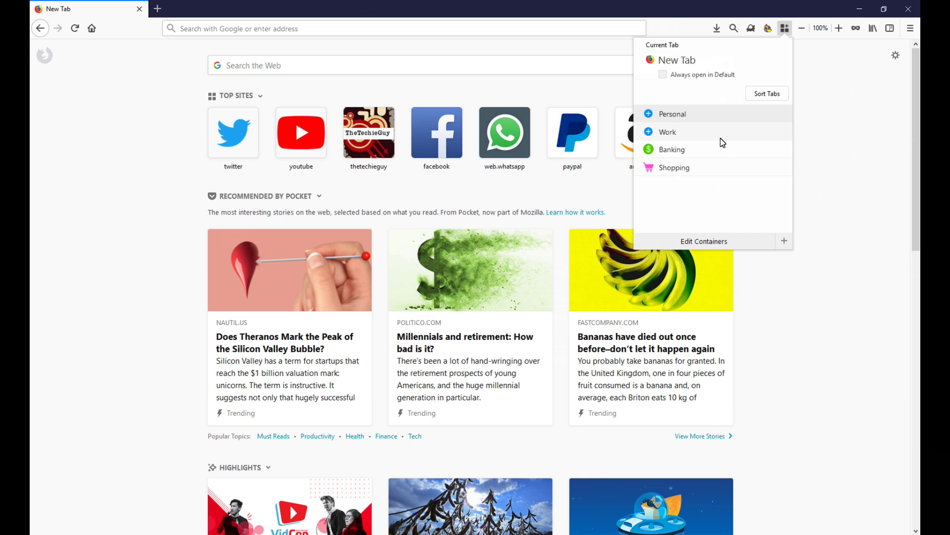
- Load facebook.com in a normal tab and again in a Work container tab
{"action": "left_click", "coordinate": [159, 123]}
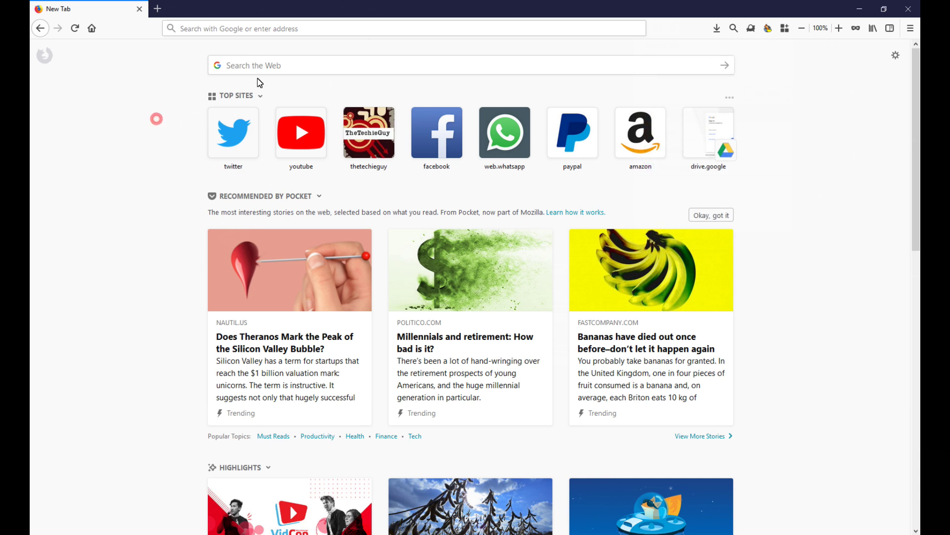
{"action": "left_click", "coordinate": [304, 35]}
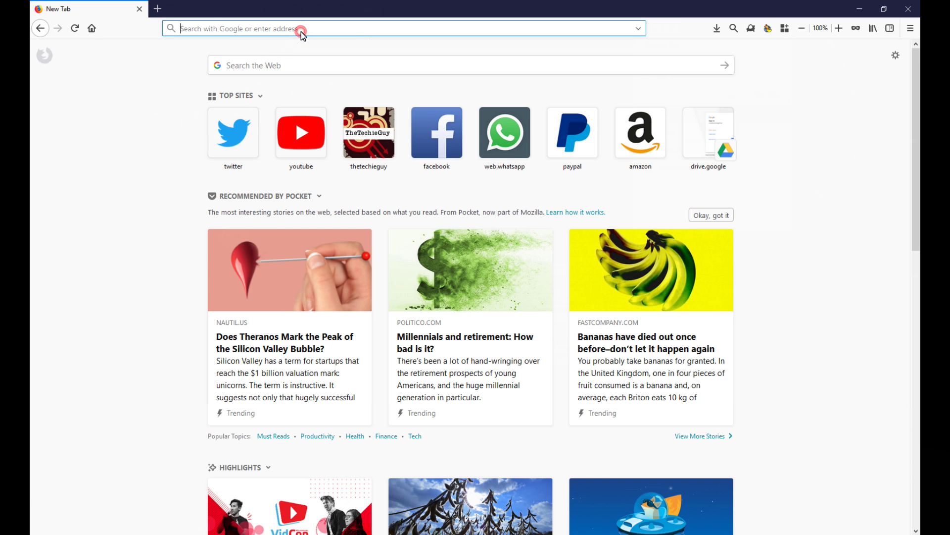
{"action": "type", "text": "facebook.com/"}
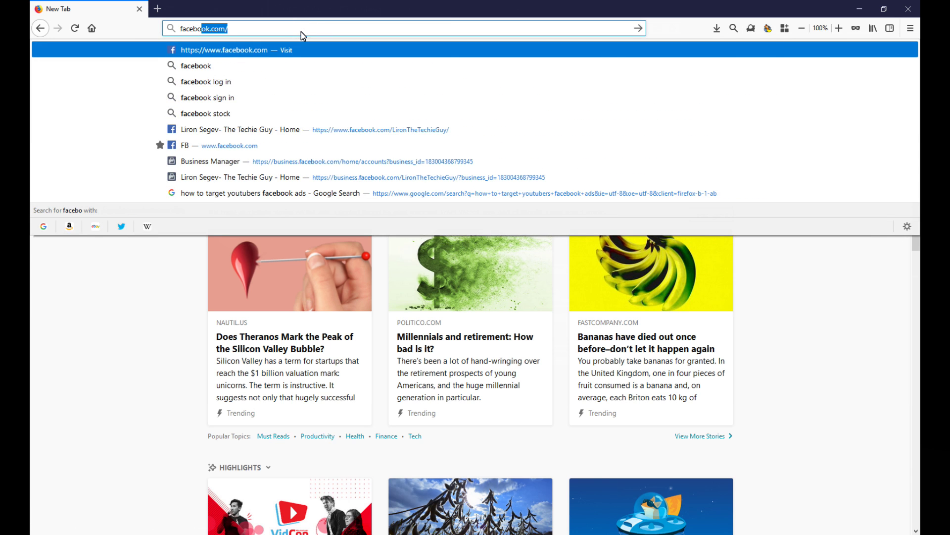
{"action": "key", "text": "Return"}
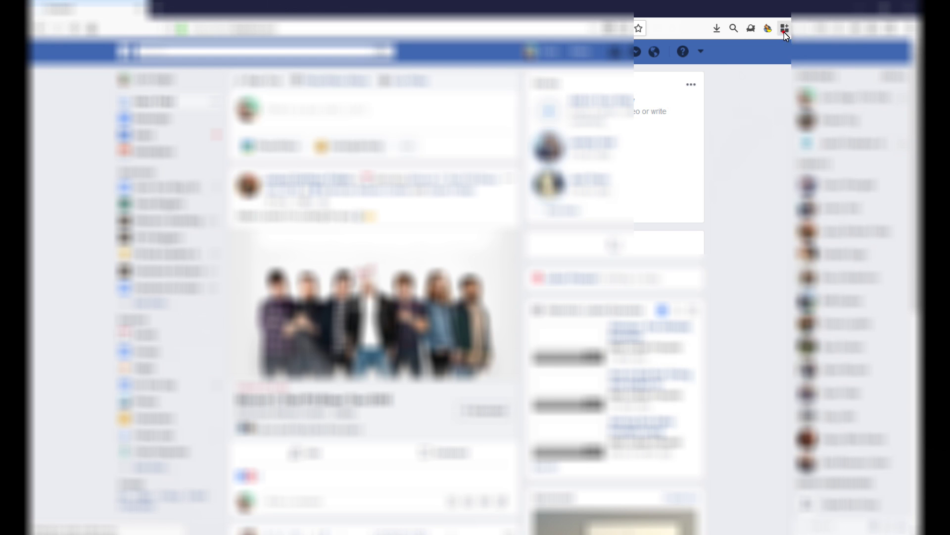
{"action": "left_click", "coordinate": [784, 31]}
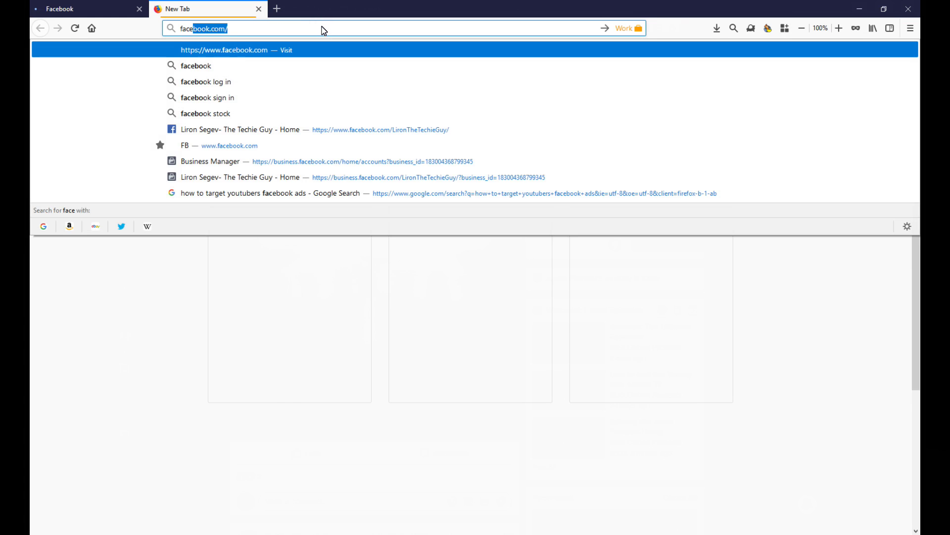
{"action": "key", "text": "Return"}
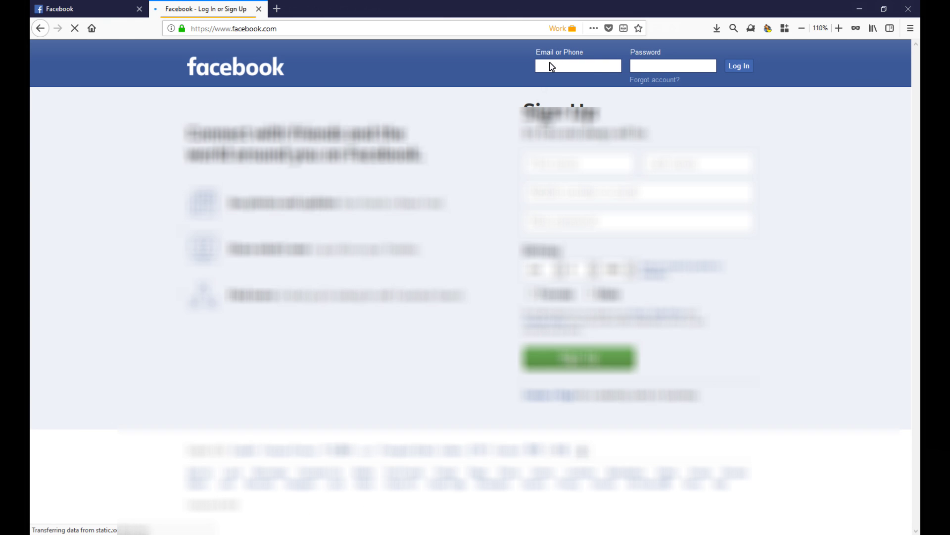
- Compare the two Facebook tabs, then load Gmail in the first, signed-in tab
{"action": "left_click", "coordinate": [106, 9]}
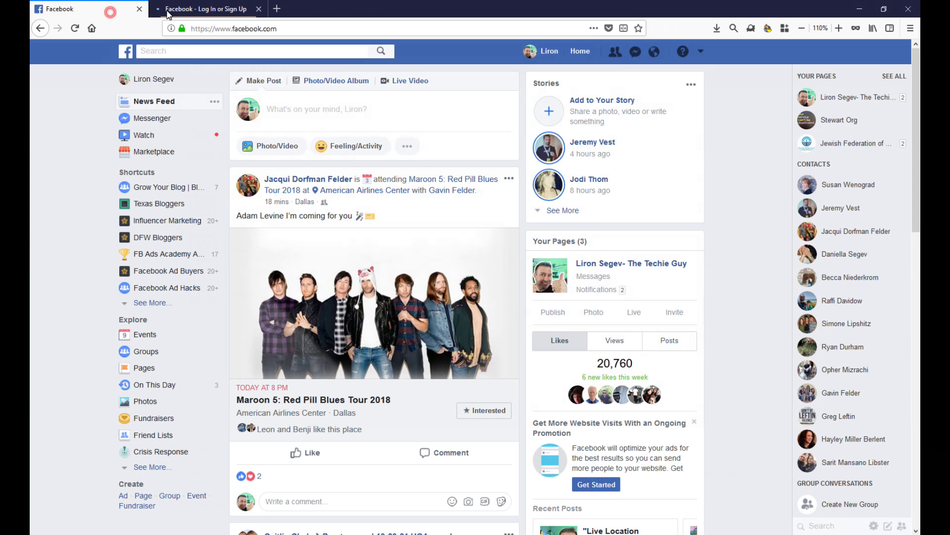
{"action": "left_click", "coordinate": [183, 11]}
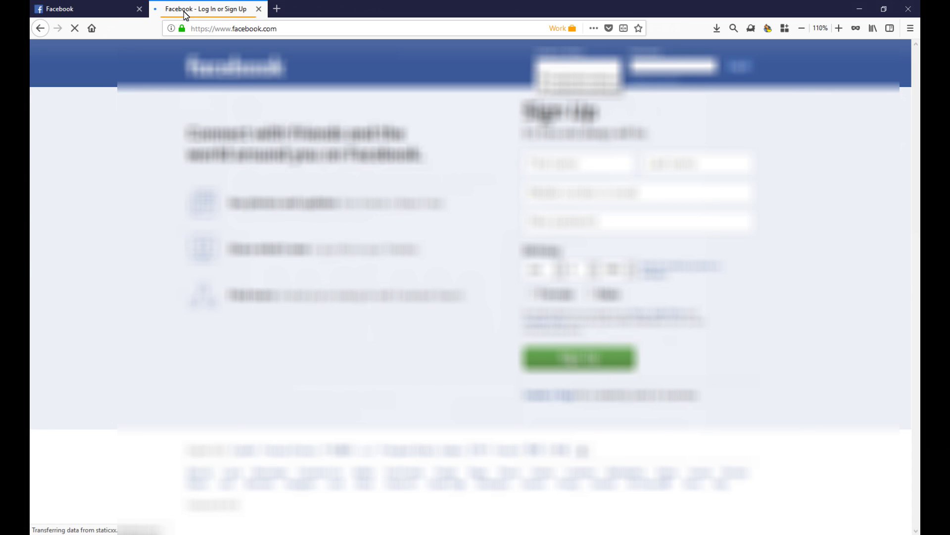
{"action": "left_click", "coordinate": [91, 17]}
{"action": "left_click", "coordinate": [227, 29]}
{"action": "type", "text": "gmail.com/"}
{"action": "key", "text": "Return"}
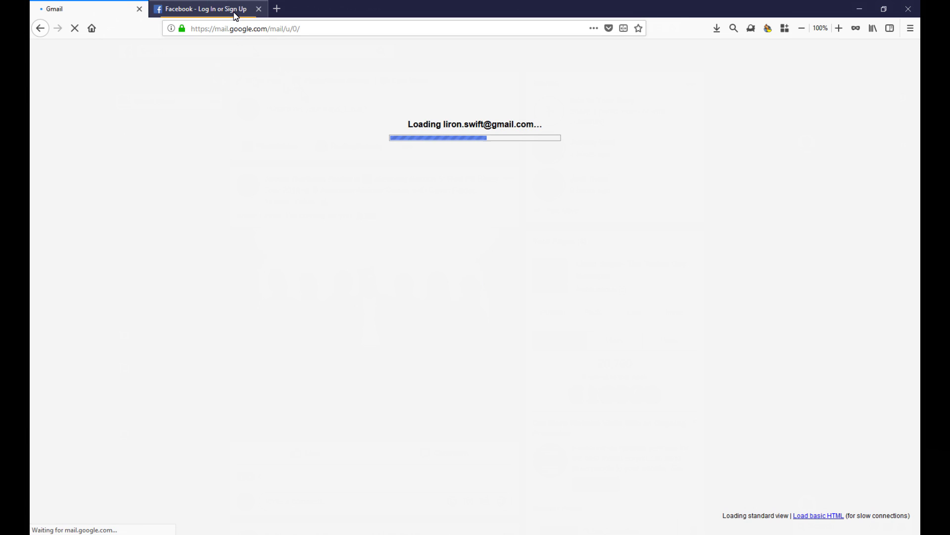
- Load Gmail in the Work container tab, which shows the signed-out landing page
{"action": "left_click", "coordinate": [236, 16]}
{"action": "left_click", "coordinate": [240, 28]}
{"action": "type", "text": "gmail"}
{"action": "key", "text": "Return"}
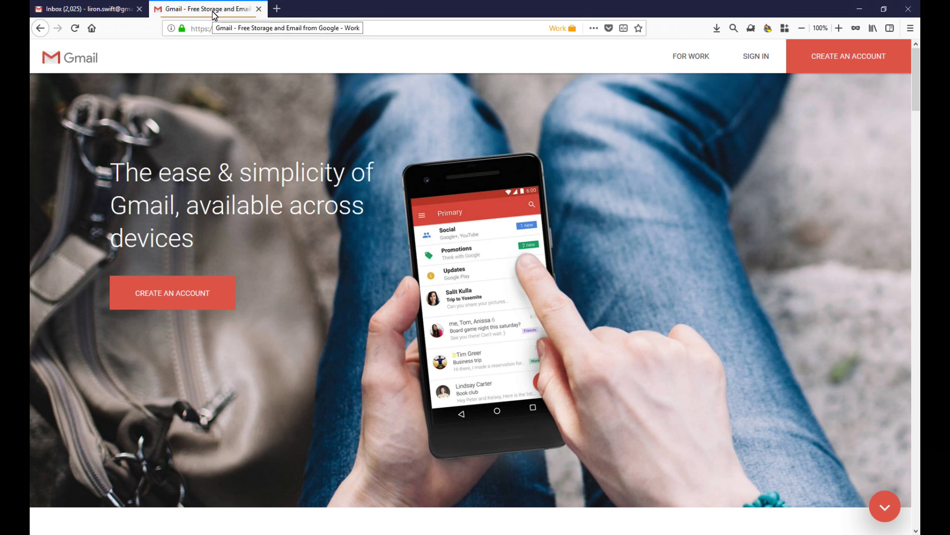
{"action": "left_click", "coordinate": [787, 31]}
- Edit the Banking container's settings in the containers list
{"action": "left_click", "coordinate": [715, 240]}
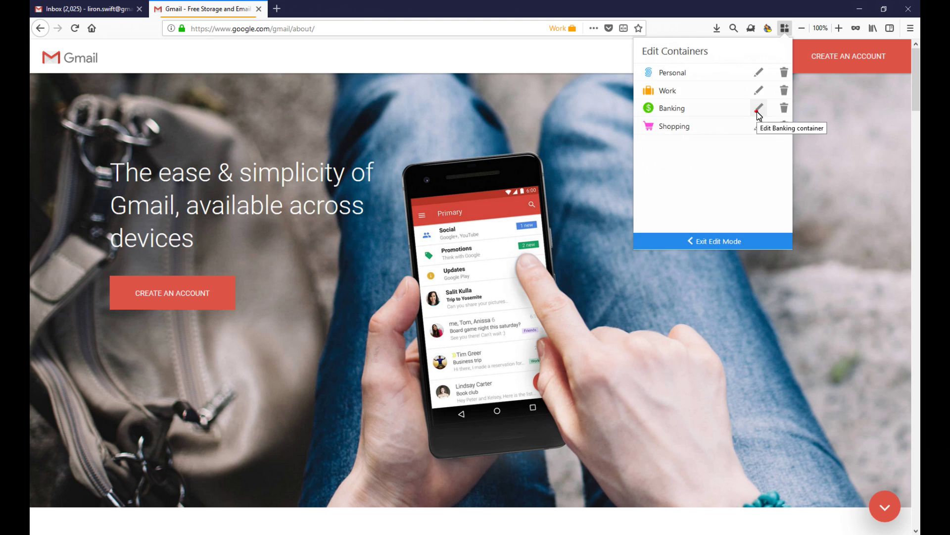
{"action": "left_click", "coordinate": [759, 112]}
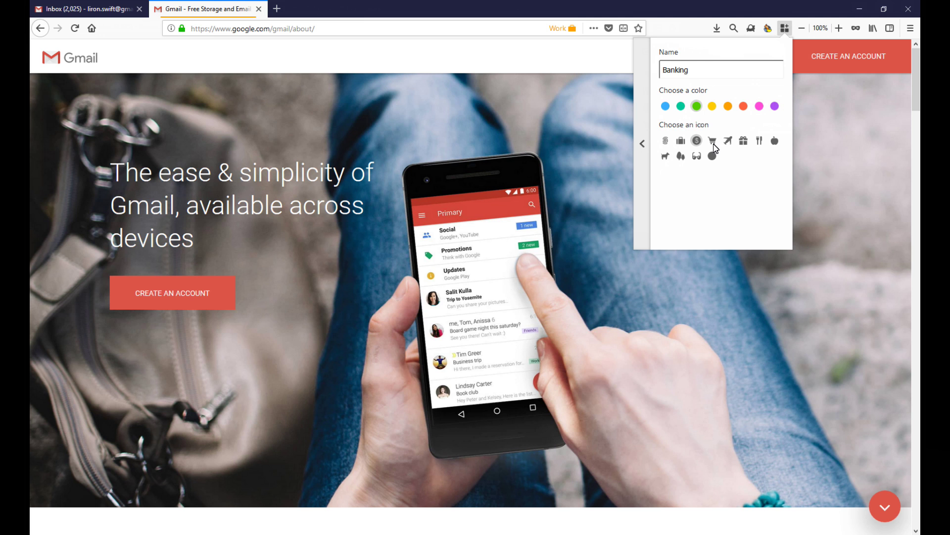
{"action": "key", "text": "Return"}
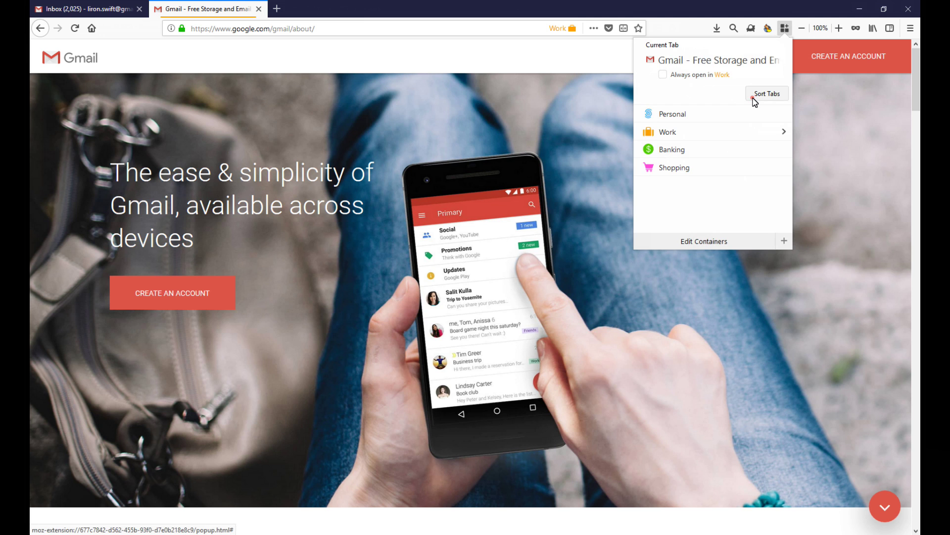
{"action": "left_click", "coordinate": [753, 98]}
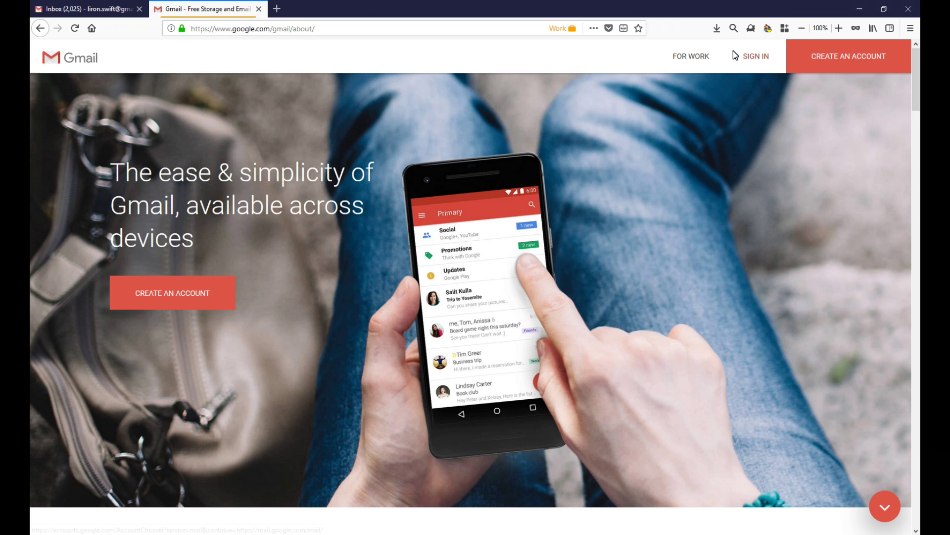
- Set PayPal to always open in the Work container
{"action": "left_click", "coordinate": [784, 28]}
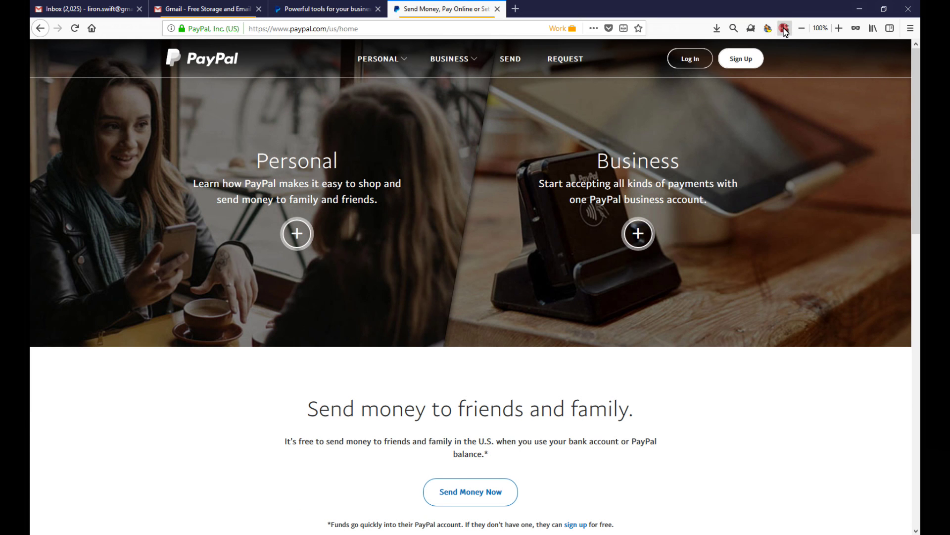
{"action": "left_click", "coordinate": [784, 28]}
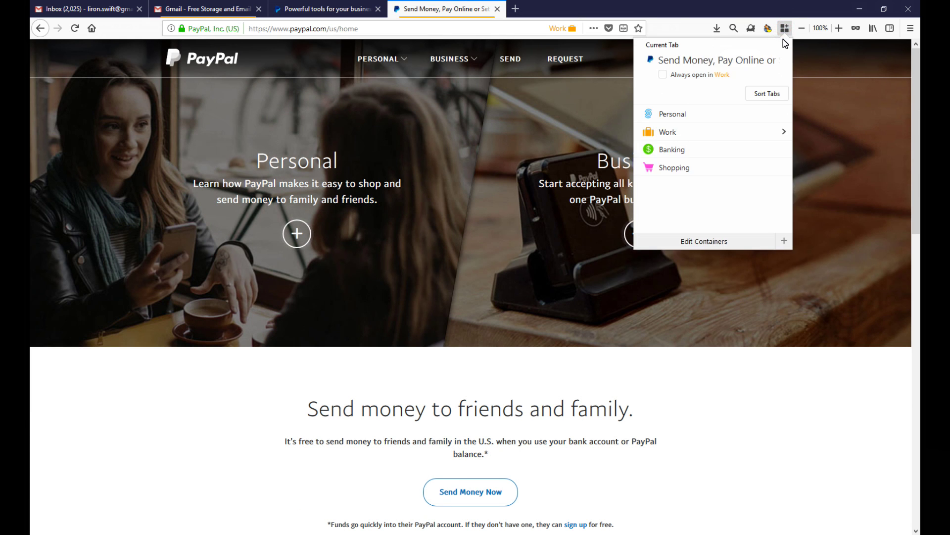
{"action": "left_click", "coordinate": [663, 74]}
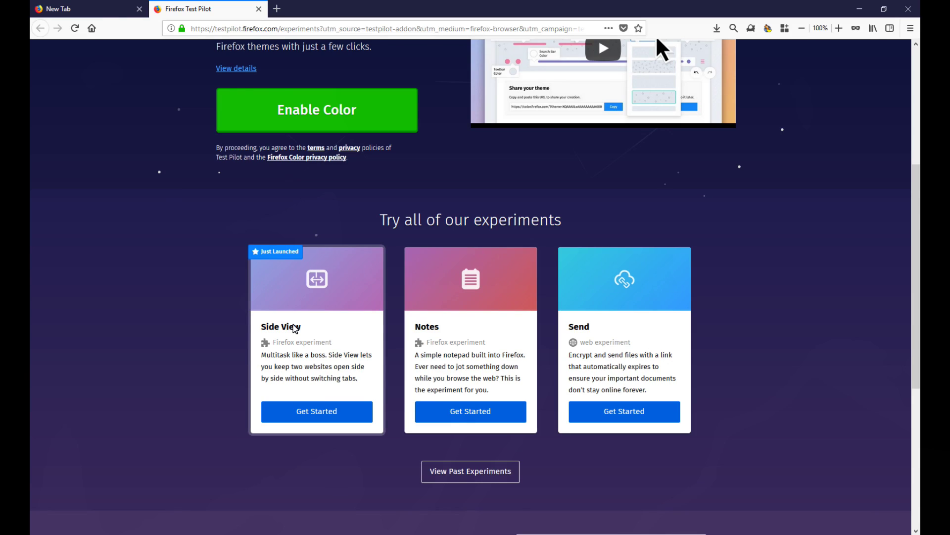
- Enable the Side View experiment from Test Pilot and approve adding it to Firefox
{"action": "left_click", "coordinate": [295, 328]}
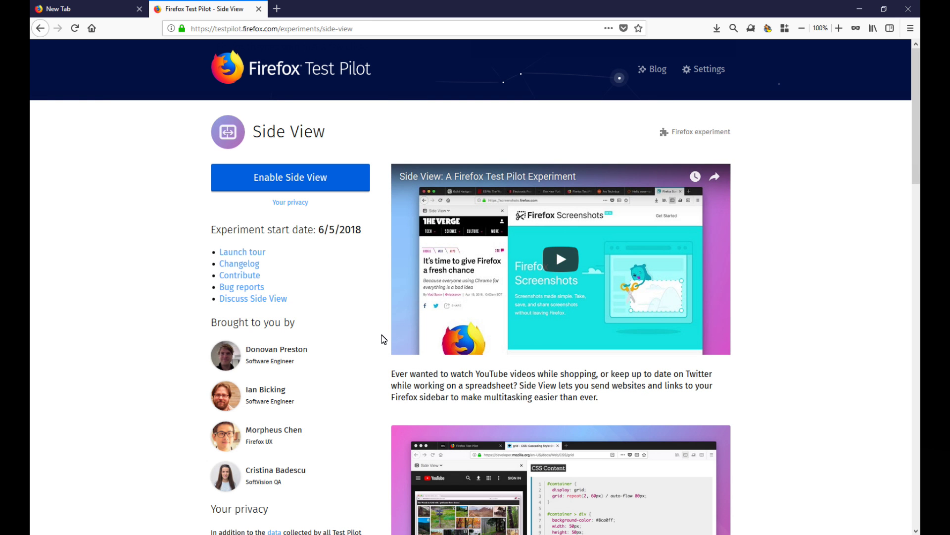
{"action": "left_click", "coordinate": [297, 180]}
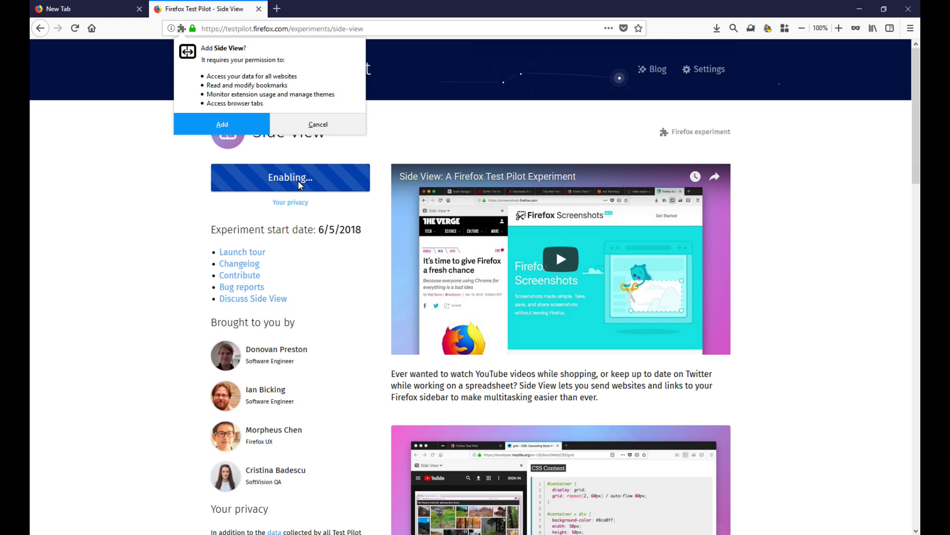
{"action": "left_click", "coordinate": [215, 127]}
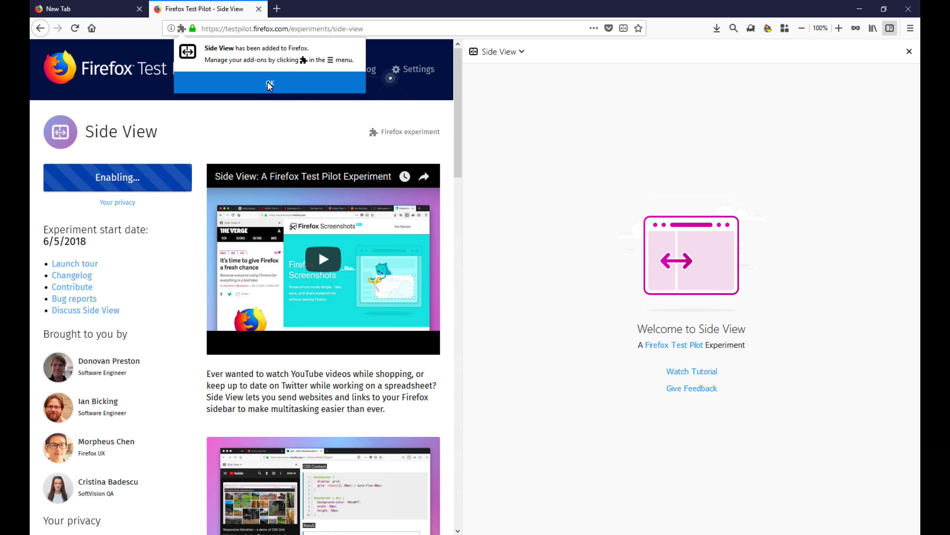
{"action": "left_click", "coordinate": [269, 85]}
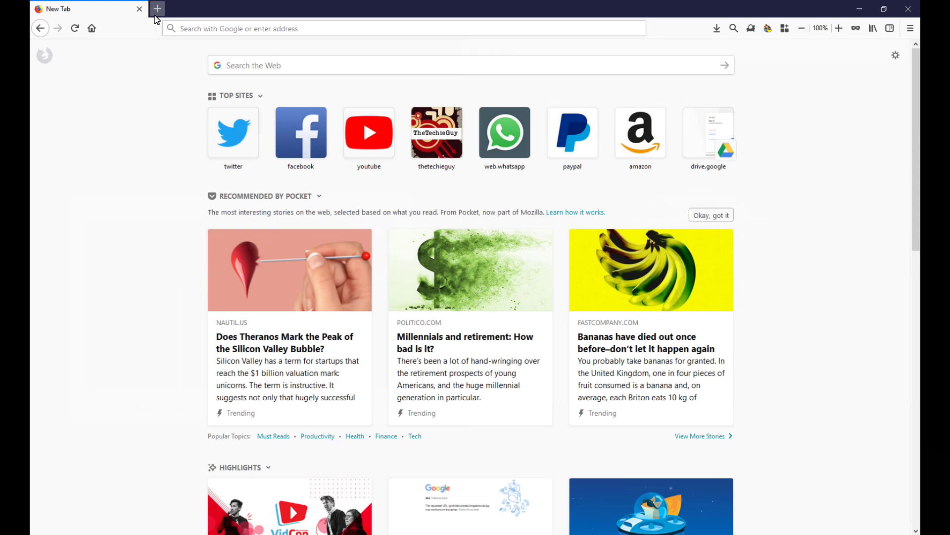
- Load Twitter from the address bar's top-site tiles and scroll down its home timeline
{"action": "left_click", "coordinate": [282, 29]}
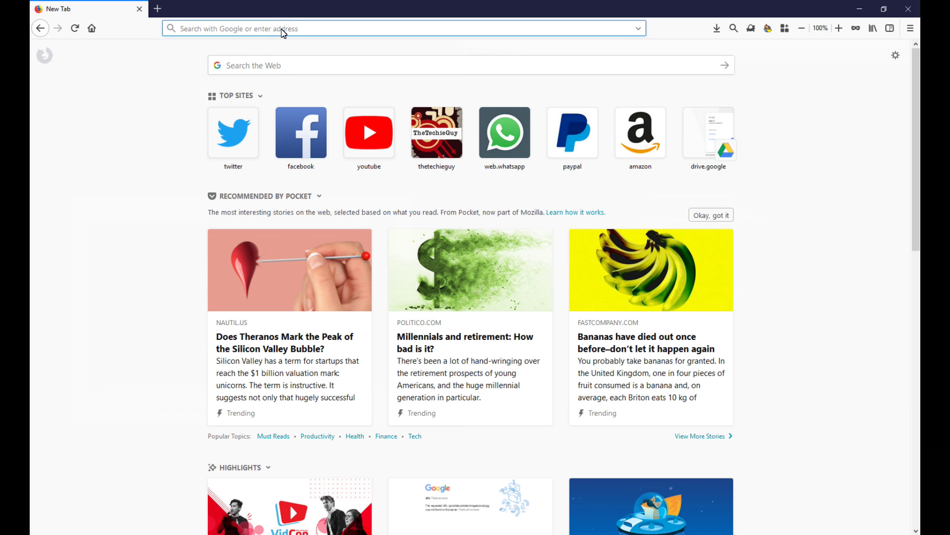
{"action": "left_click", "coordinate": [238, 133]}
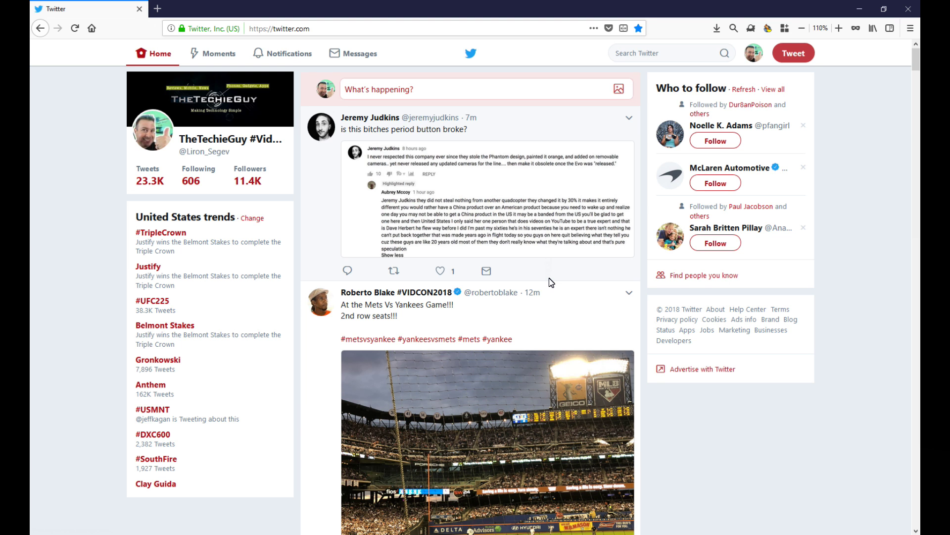
{"action": "scroll", "coordinate": [551, 283], "scroll_direction": "down", "scroll_amount": 5}
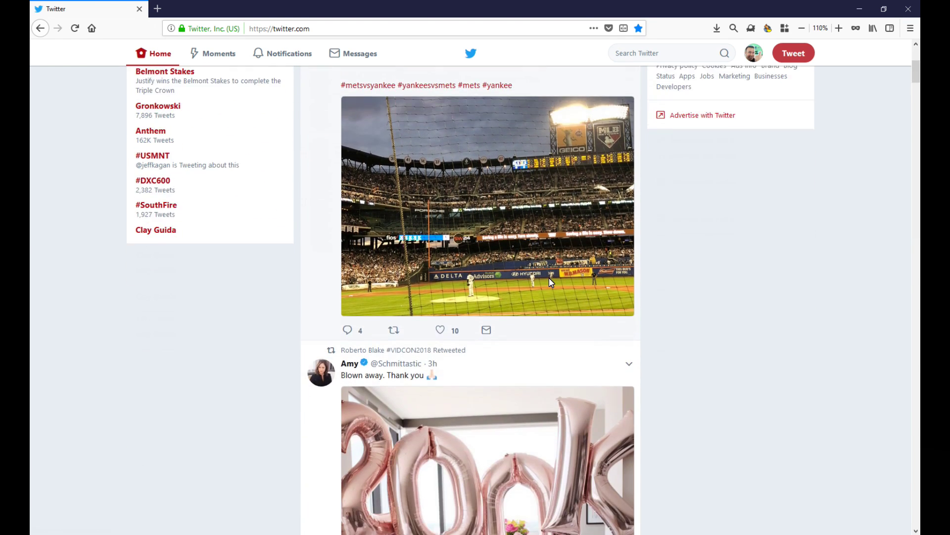
{"action": "scroll", "coordinate": [549, 278], "scroll_direction": "down", "scroll_amount": 10}
- Send the Twitter page into the Side View sidebar, leaving Google in the main tab, and move the sidebar left
{"action": "left_click", "coordinate": [894, 29]}
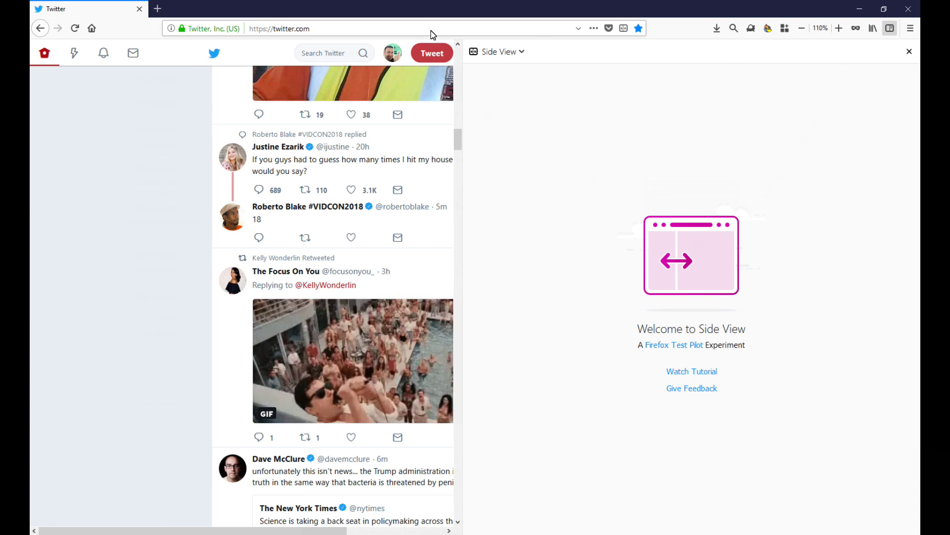
{"action": "left_click", "coordinate": [624, 28]}
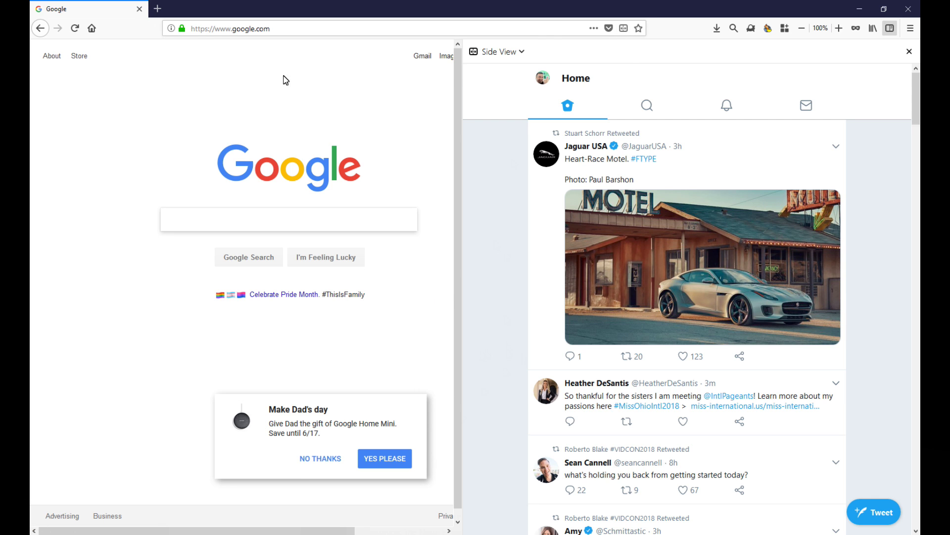
{"action": "left_click", "coordinate": [499, 51]}
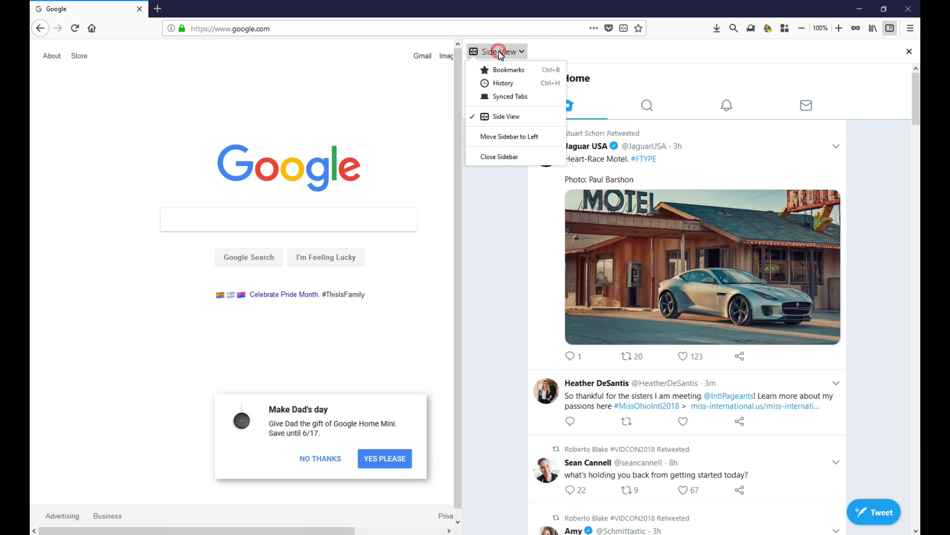
{"action": "left_click", "coordinate": [510, 137]}
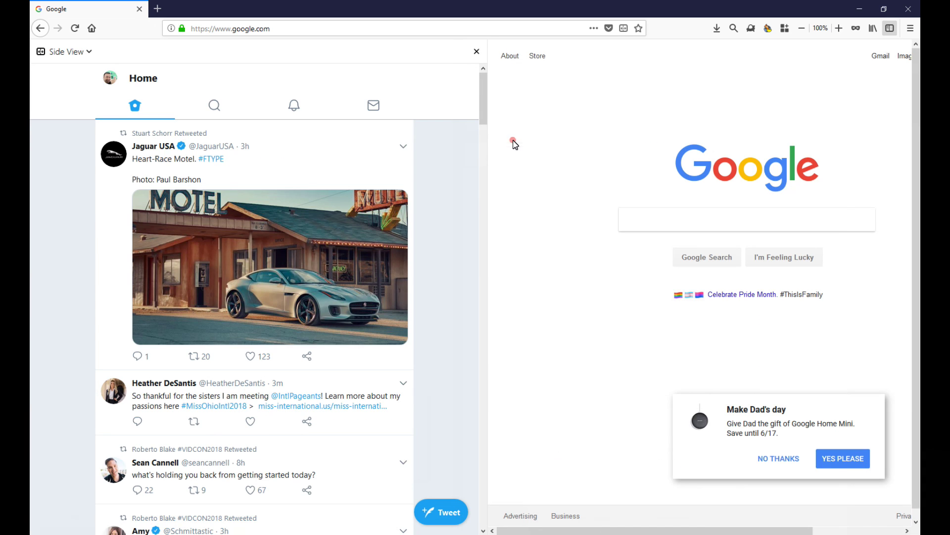
- Move the Side View sidebar back to the right and scroll through the Twitter feed inside it
{"action": "left_click", "coordinate": [58, 56]}
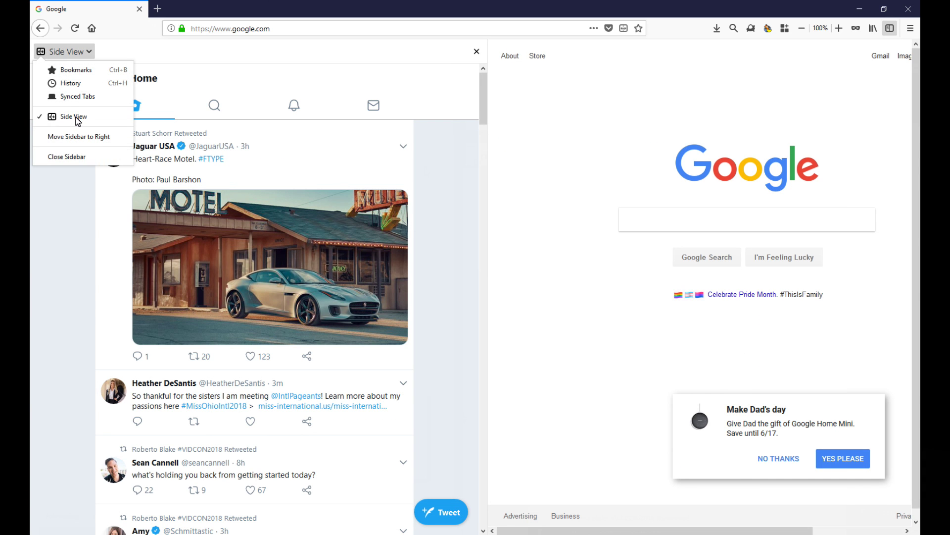
{"action": "left_click", "coordinate": [78, 136]}
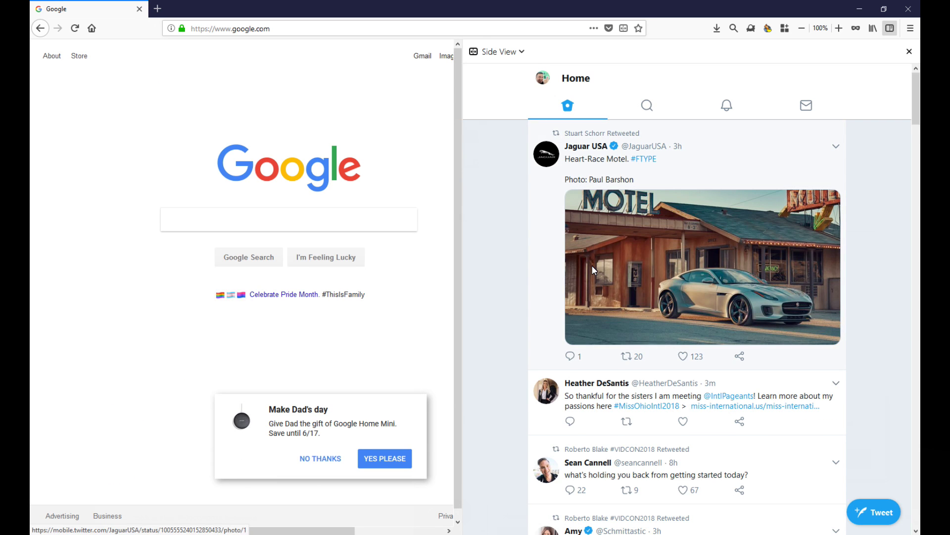
{"action": "scroll", "coordinate": [574, 239], "scroll_direction": "down", "scroll_amount": 10}
{"action": "scroll", "coordinate": [255, 251], "scroll_direction": "down", "scroll_amount": 1}
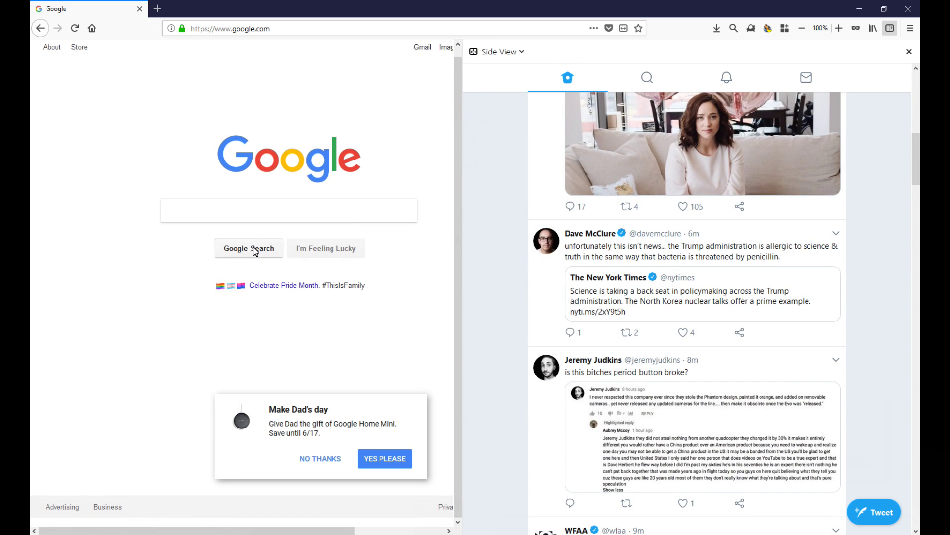
{"action": "scroll", "coordinate": [256, 251], "scroll_direction": "up", "scroll_amount": 1}
{"action": "scroll", "coordinate": [503, 271], "scroll_direction": "up", "scroll_amount": 8}
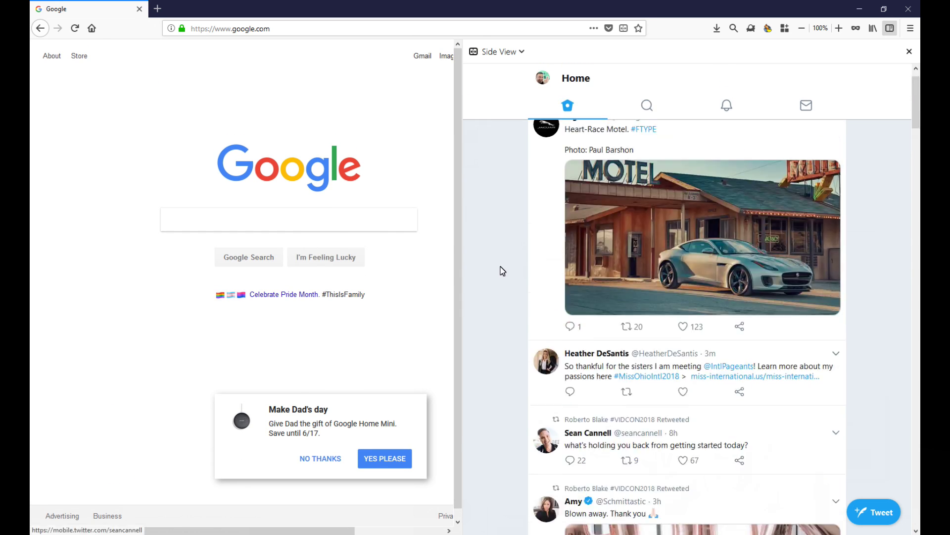
{"action": "scroll", "coordinate": [507, 270], "scroll_direction": "up", "scroll_amount": 1}
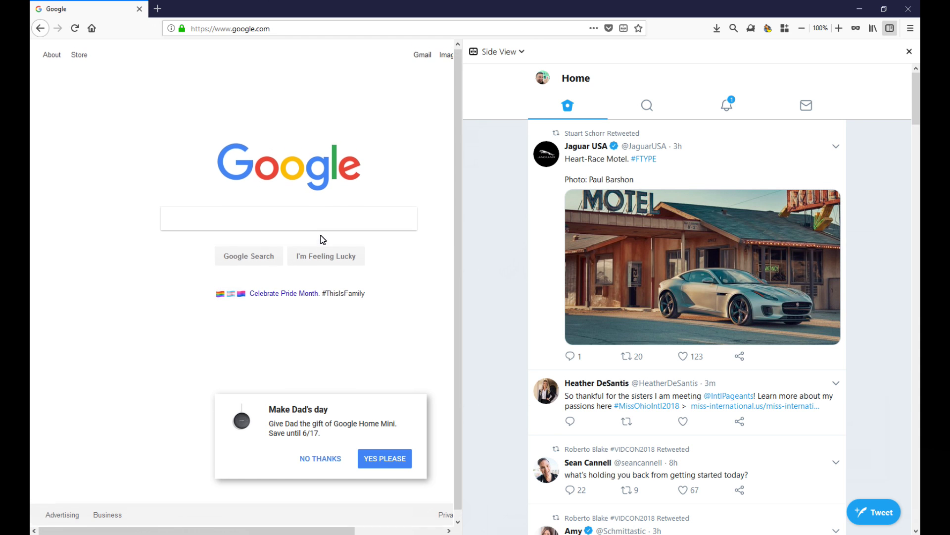